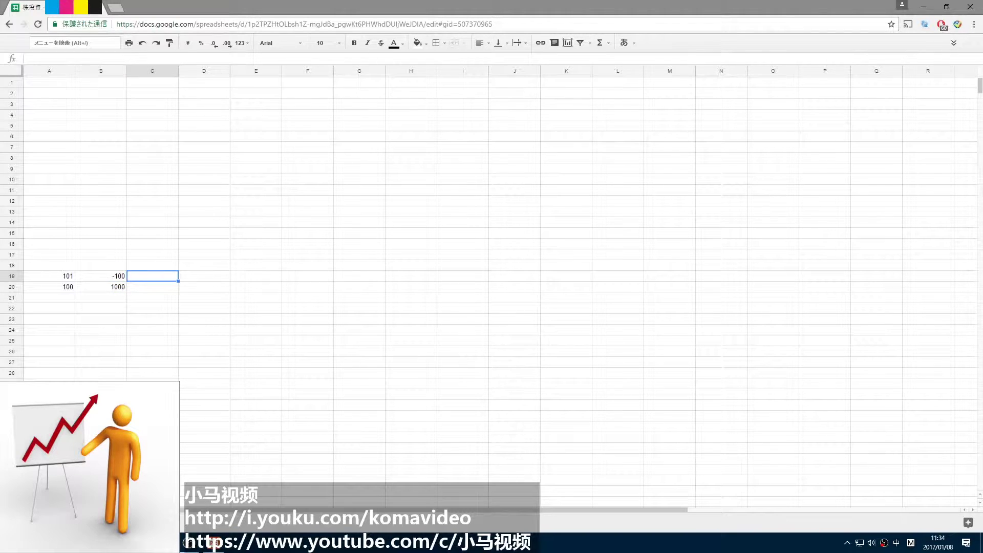
# Enter =100 in cell C19.
pyautogui.write(':')
pyautogui.write('1')
pyautogui.press('Return')
# Fill row 18 with 102 in column A, -100 in column B and 200 in column C.
pyautogui.click(152, 276)
pyautogui.press('Left')
pyautogui.press('Left')
pyautogui.press('Up')
pyautogui.write('102')
pyautogui.press('Tab')
pyautogui.write('-100')
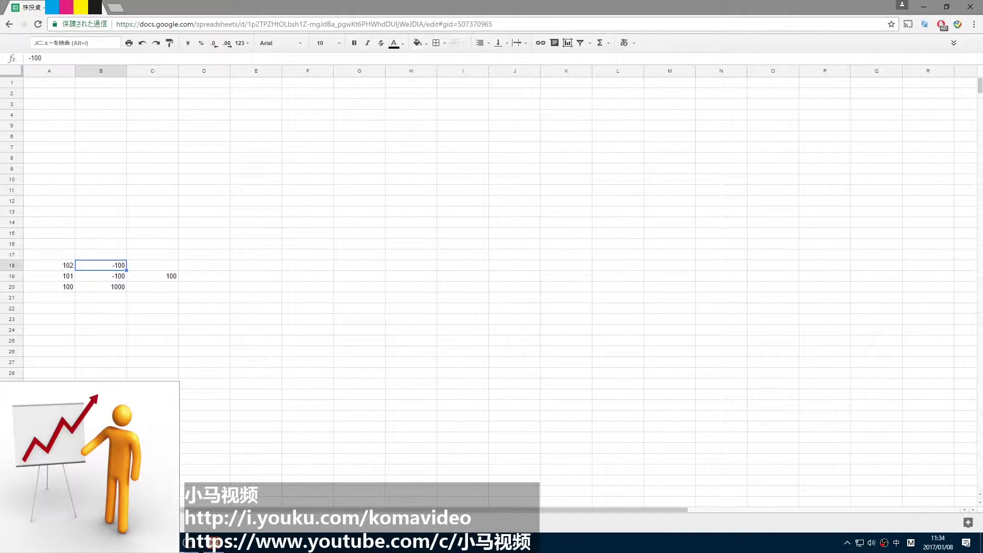
pyautogui.press('Tab')
pyautogui.write('2')
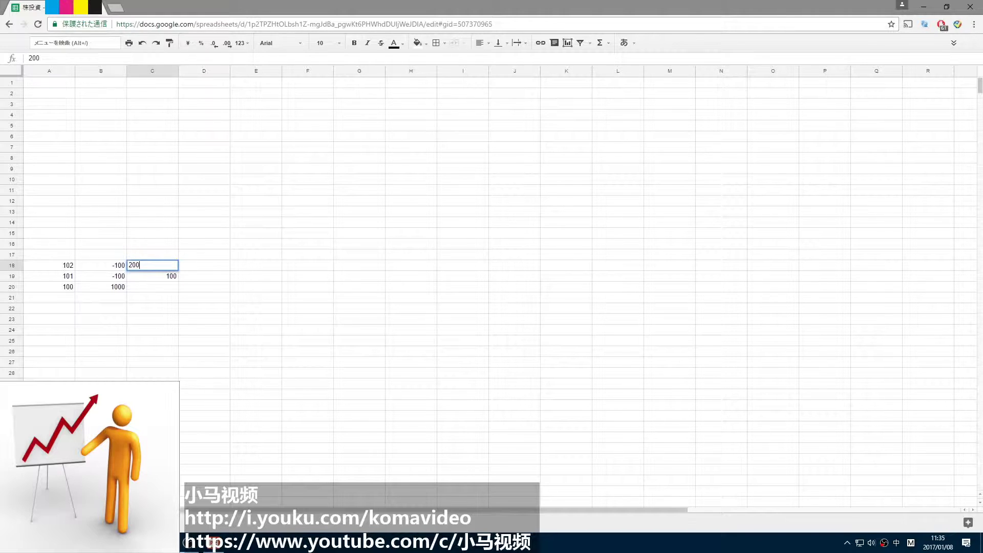
pyautogui.press('Return')
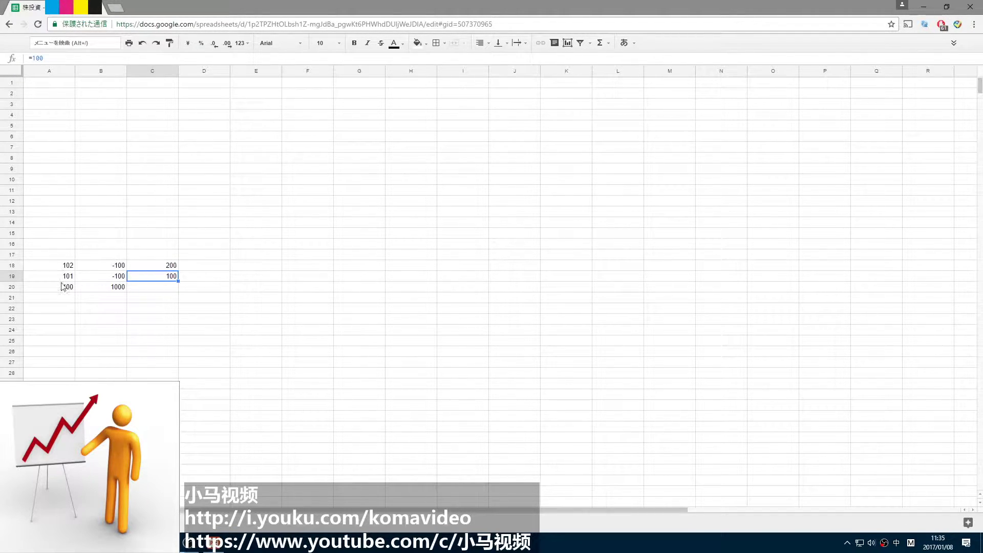
pyautogui.moveTo(102, 255); pyautogui.dragTo(108, 201)
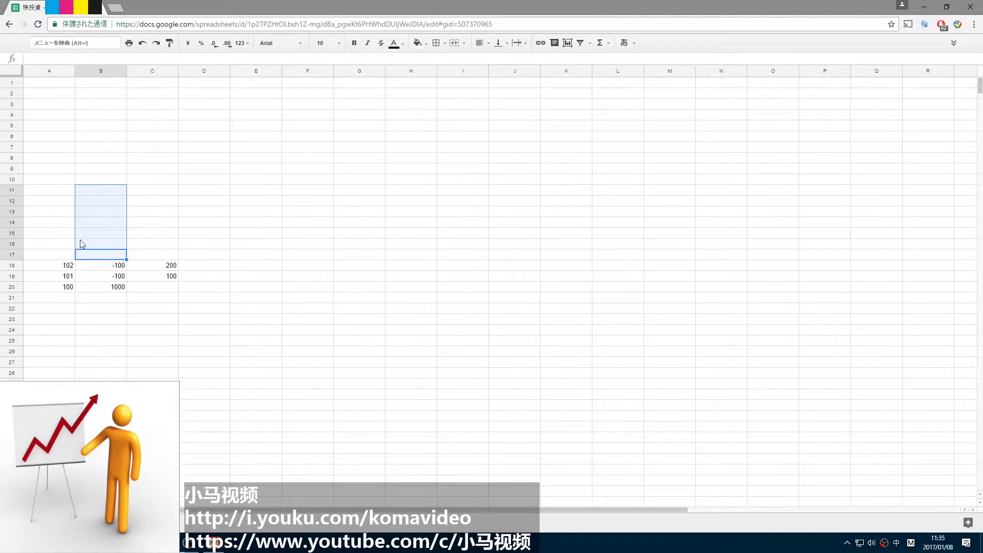
pyautogui.click(60, 255)
pyautogui.press('Up')
pyautogui.press('Up')
pyautogui.press('Up')
pyautogui.press('Up')
pyautogui.press('Up')
pyautogui.press('Up')
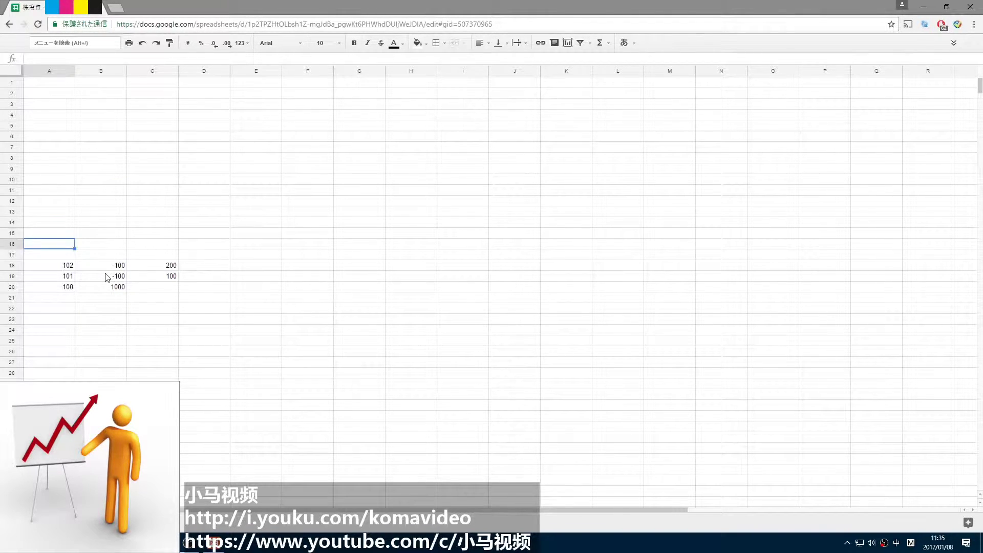
# Enter 103 in A17 and 104 in A16, and extend the column A series upward to 110 in A10.
pyautogui.press('Down')
pyautogui.press('Down')
pyautogui.press('Down')
pyautogui.press('Down')
pyautogui.press('Down')
pyautogui.press('Down')
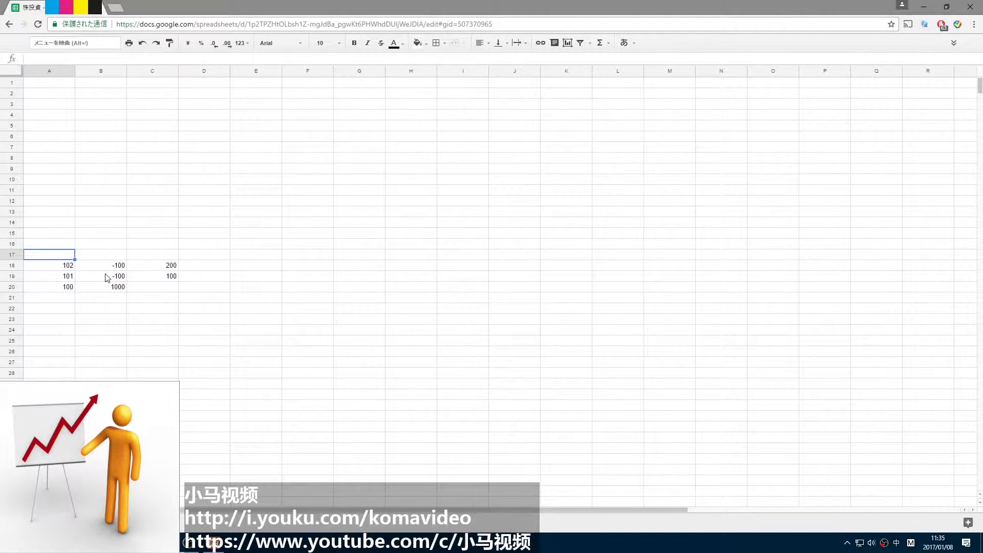
pyautogui.write('103')
pyautogui.press('Up')
pyautogui.write('1')
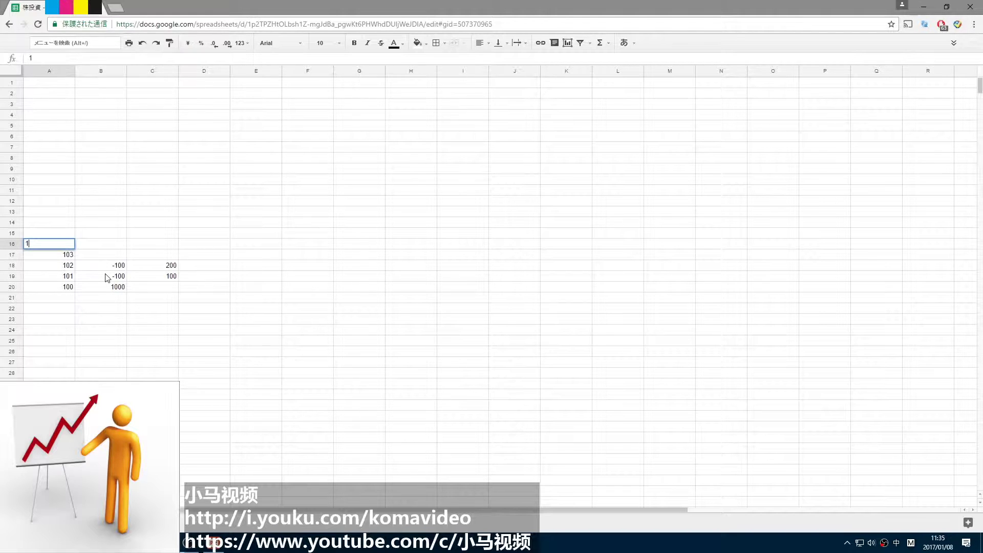
pyautogui.write('04')
pyautogui.moveTo(46, 246); pyautogui.dragTo(72, 285)
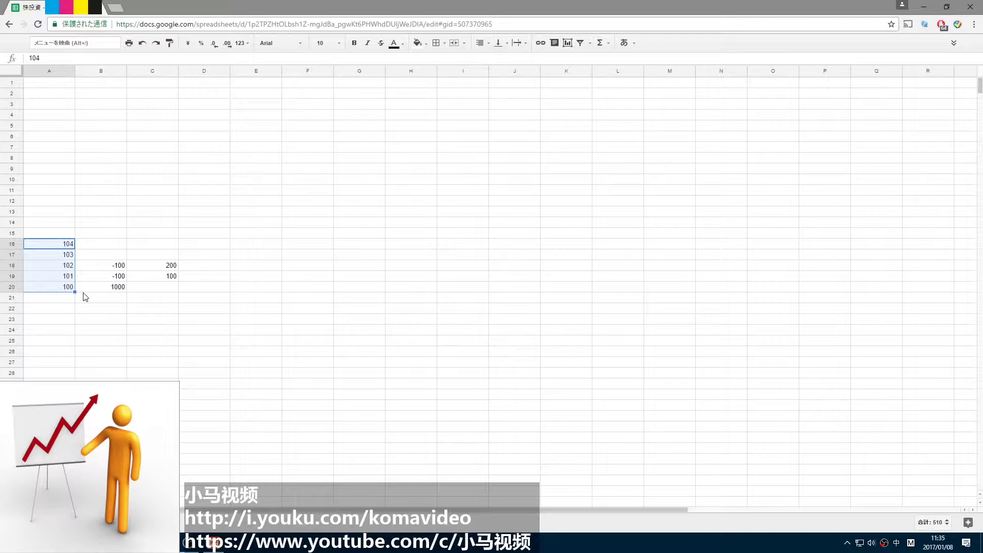
pyautogui.moveTo(69, 234); pyautogui.dragTo(77, 179)
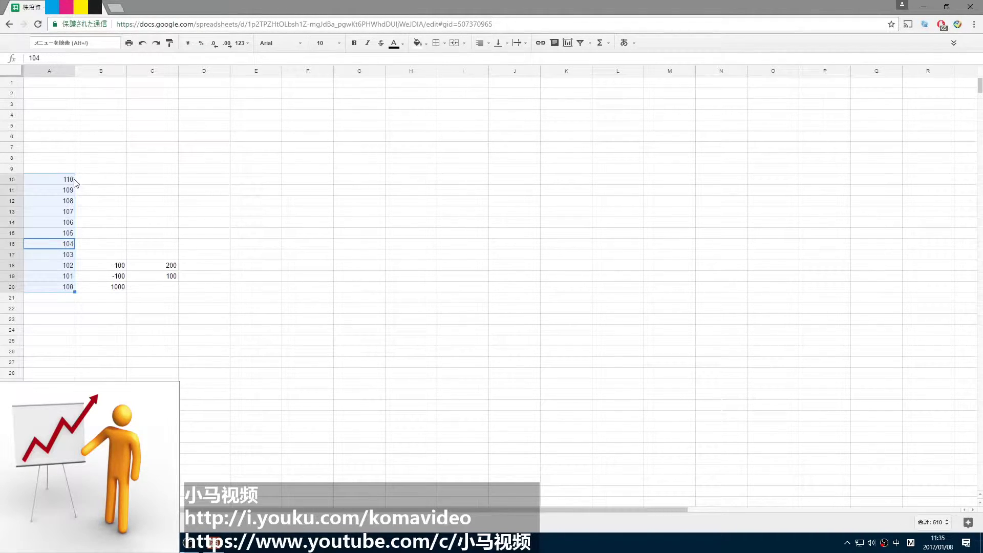
# Enter -100 in each of the cells B17, B16, B15 and B14.
pyautogui.click(116, 256)
pyautogui.write('-100')
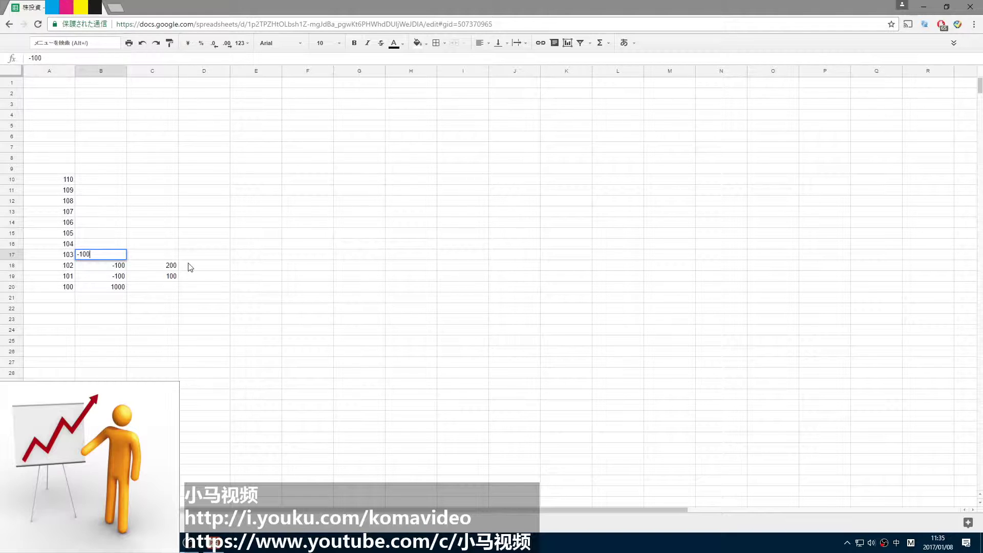
pyautogui.press('Up')
pyautogui.write('1--')
pyautogui.press('Right')
pyautogui.press('Down')
pyautogui.press('Up')
pyautogui.press('Left')
pyautogui.write('-100')
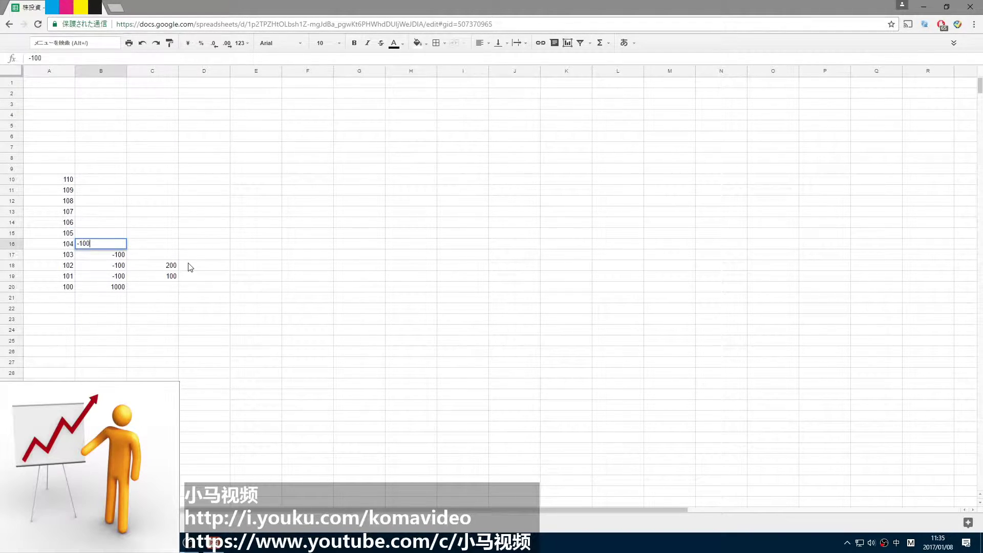
pyautogui.press('Up')
pyautogui.write('-100')
pyautogui.press('Up')
pyautogui.write('-100')
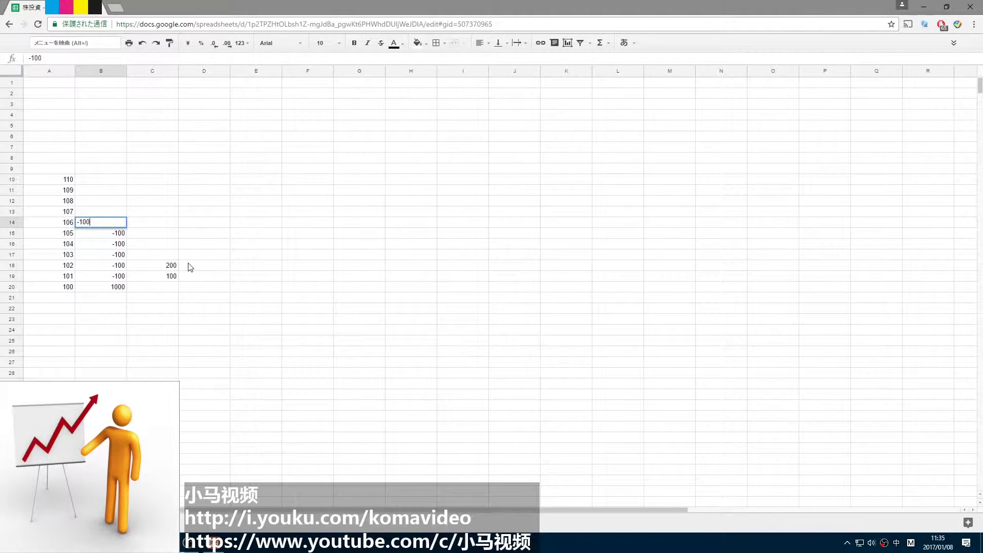
# Enter -100 in each of the cells B13, B12, B11 and B10.
pyautogui.press('Up')
pyautogui.write('-100')
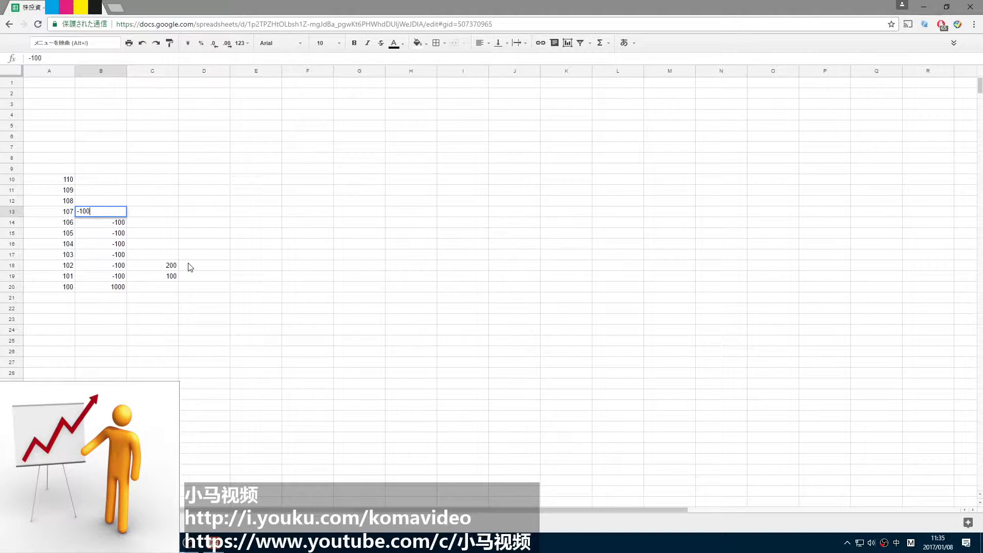
pyautogui.press('Up')
pyautogui.write('-100')
pyautogui.press('Up')
pyautogui.write('-100')
pyautogui.press('Up')
pyautogui.write('-10')
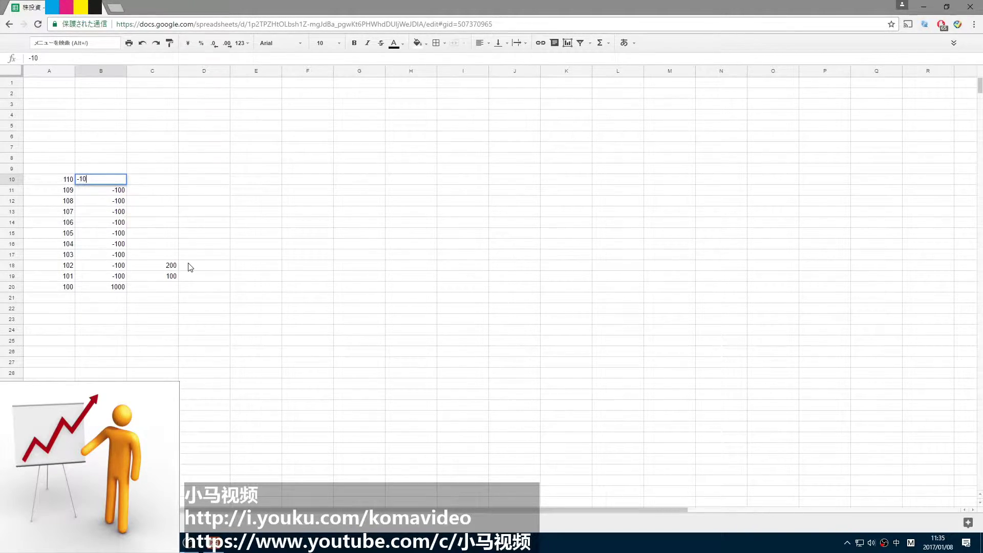
pyautogui.press('Right')
# Continue column C upward with 300 in C17, 400 in C16 and 500 in C15.
pyautogui.press('Down')
pyautogui.press('Down')
pyautogui.press('Down')
pyautogui.press('Down')
pyautogui.press('Down')
pyautogui.press('Down')
pyautogui.press('Down')
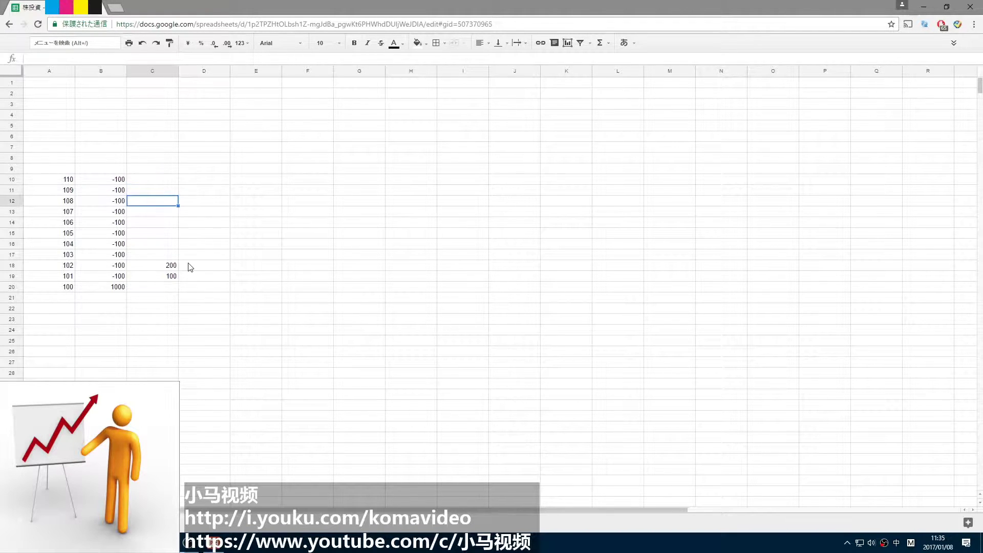
pyautogui.write('300')
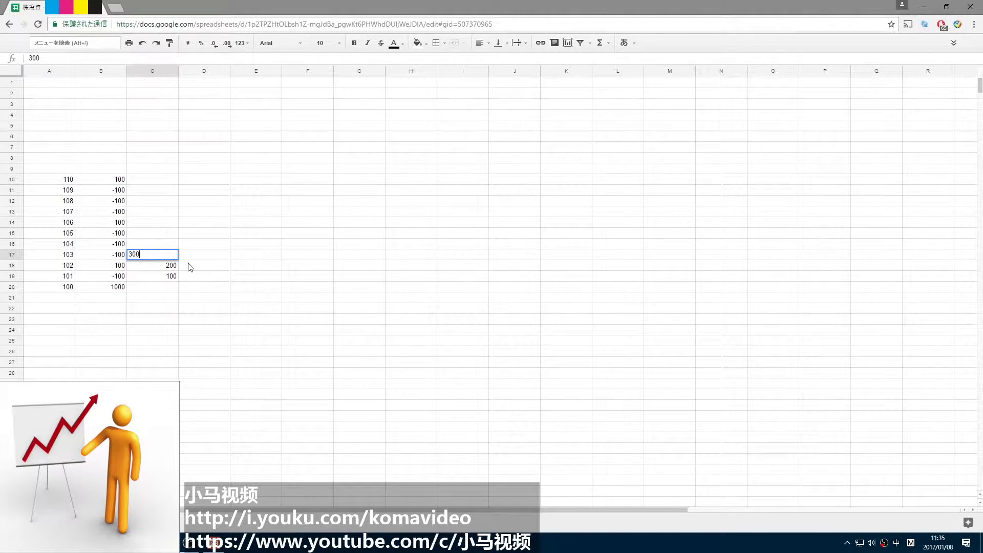
pyautogui.press('Up')
pyautogui.write('400')
pyautogui.press('Up')
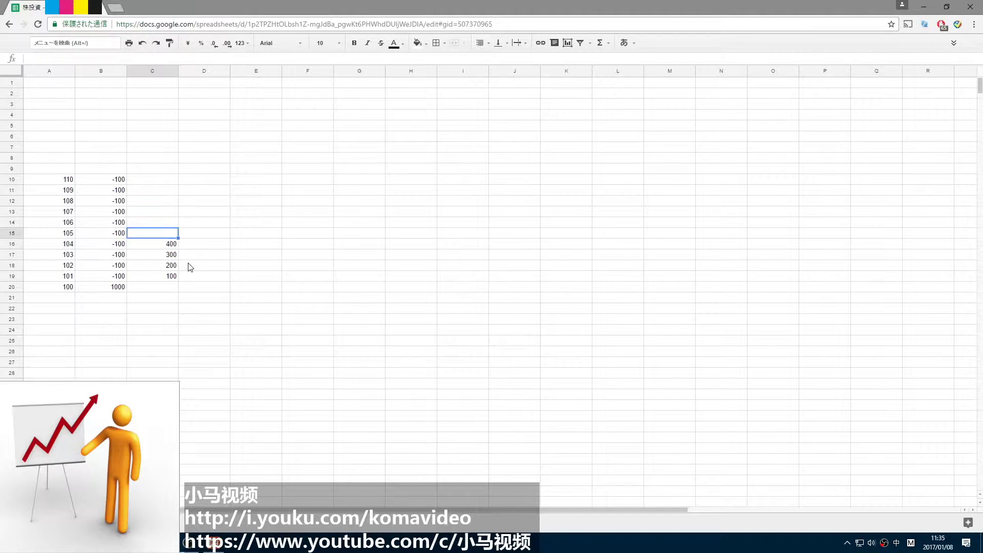
pyautogui.write('500')
pyautogui.press('Up')
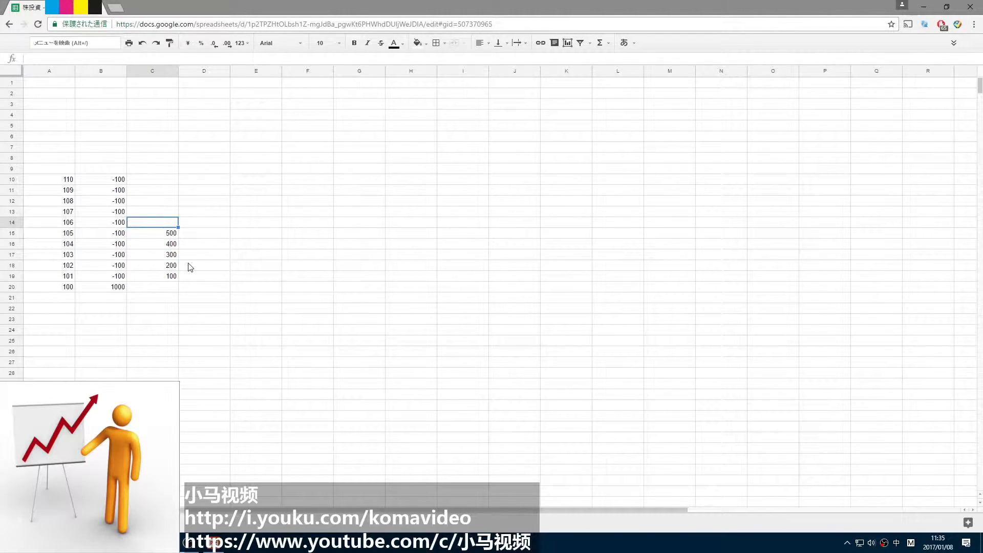
# Enter 600, 700, 800, 900 and 1000 upward in column C from C14 to C10.
pyautogui.write('600')
pyautogui.press('Up')
pyautogui.write('700')
pyautogui.press('Up')
pyautogui.write('800')
pyautogui.press('Up')
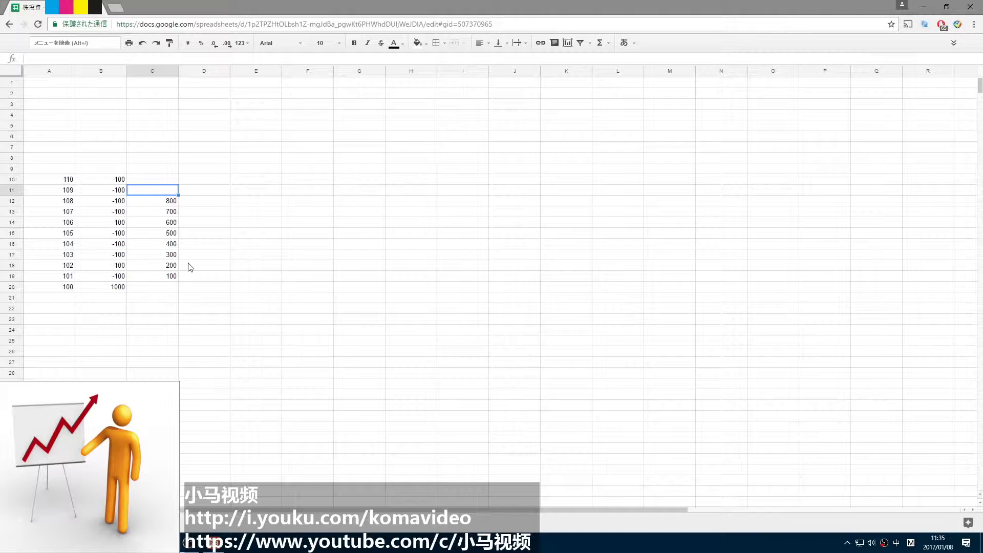
pyautogui.write('900')
pyautogui.press('Up')
pyautogui.write('1000')
pyautogui.press('Return')
# Select the values in C19 up to C10 to check their total.
pyautogui.click(157, 278)
pyautogui.hotkey('shift', 'Up')
pyautogui.hotkey('shift', 'Up')
pyautogui.hotkey('shift', 'Up')
pyautogui.hotkey('shift', 'Up')
pyautogui.hotkey('shift', 'Up')
pyautogui.hotkey('shift', 'Up')
pyautogui.hotkey('shift', 'Up')
pyautogui.hotkey('shift', 'Up')
pyautogui.hotkey('shift', 'Up')
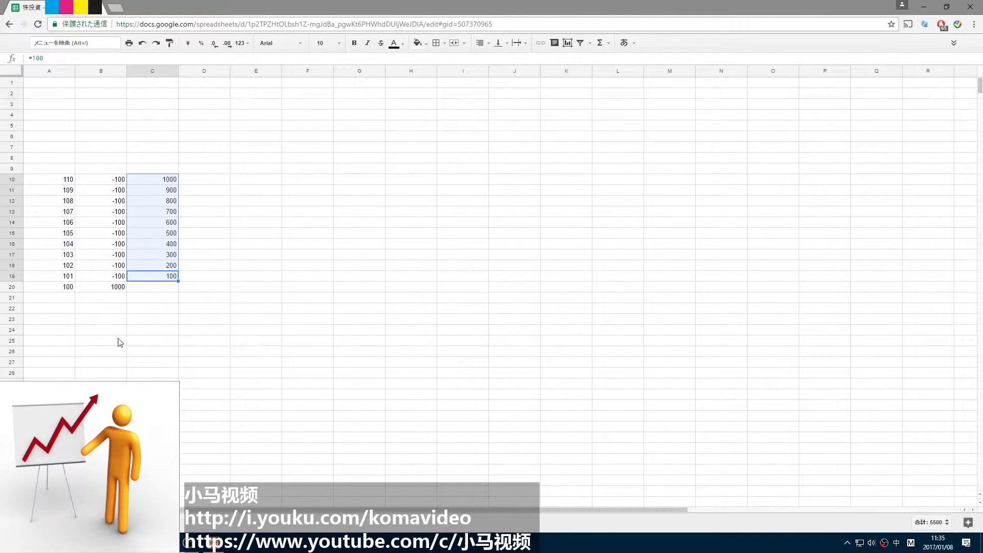
pyautogui.click(57, 288)
# Enter 1000 in cell D20.
pyautogui.click(198, 289)
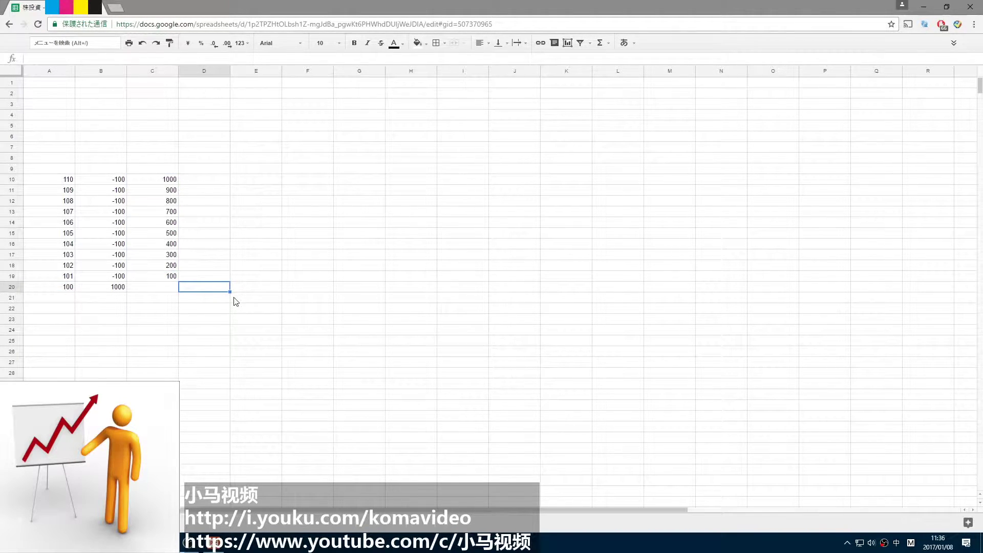
pyautogui.write('1000')
pyautogui.press('Return')
# Set the text colour of the 1000 in cell B20 to red.
pyautogui.press('Left')
pyautogui.press('Left')
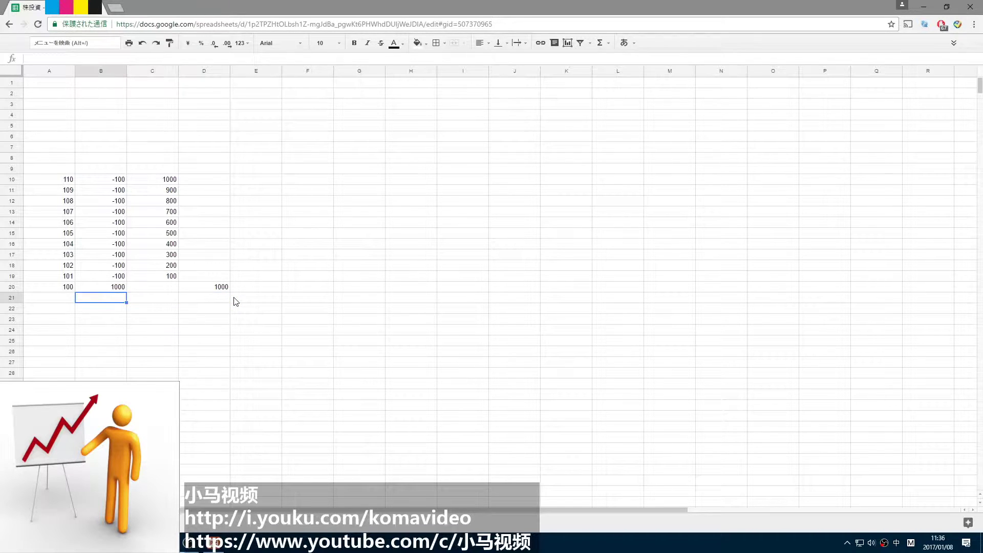
pyautogui.press('Up')
pyautogui.click(399, 46)
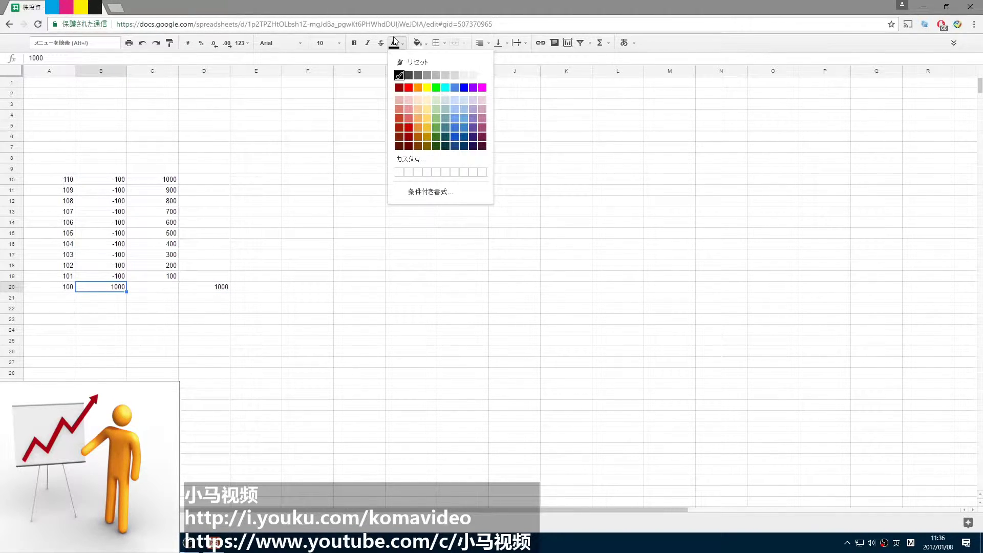
pyautogui.click(405, 91)
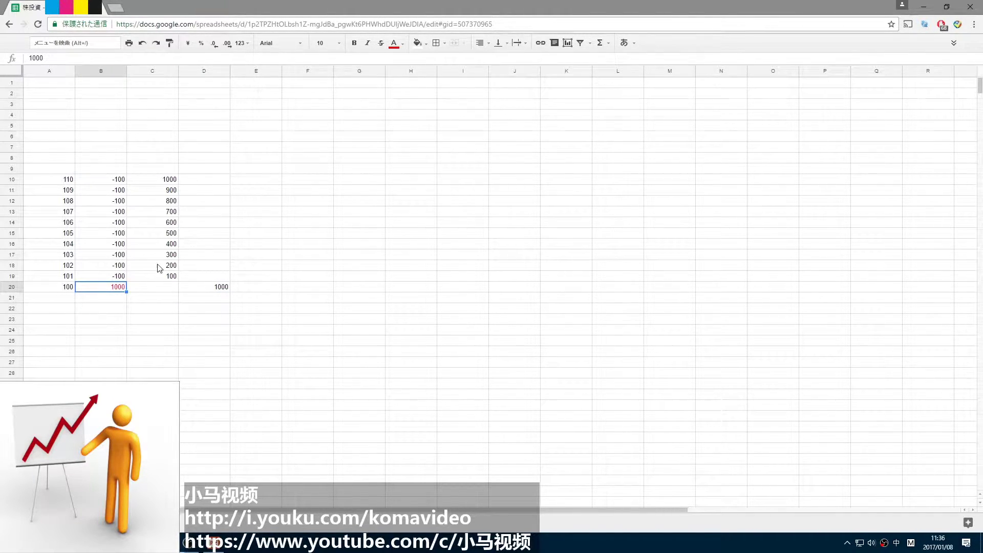
# Set the text colour of the 1000 in cell D20 to dark green.
pyautogui.click(210, 285)
pyautogui.click(397, 44)
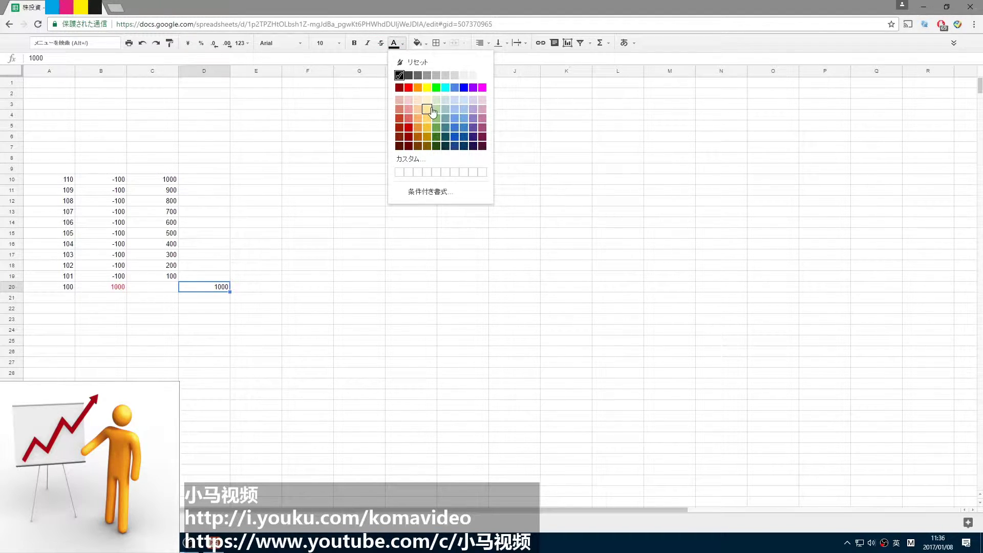
pyautogui.click(436, 136)
pyautogui.click(307, 297)
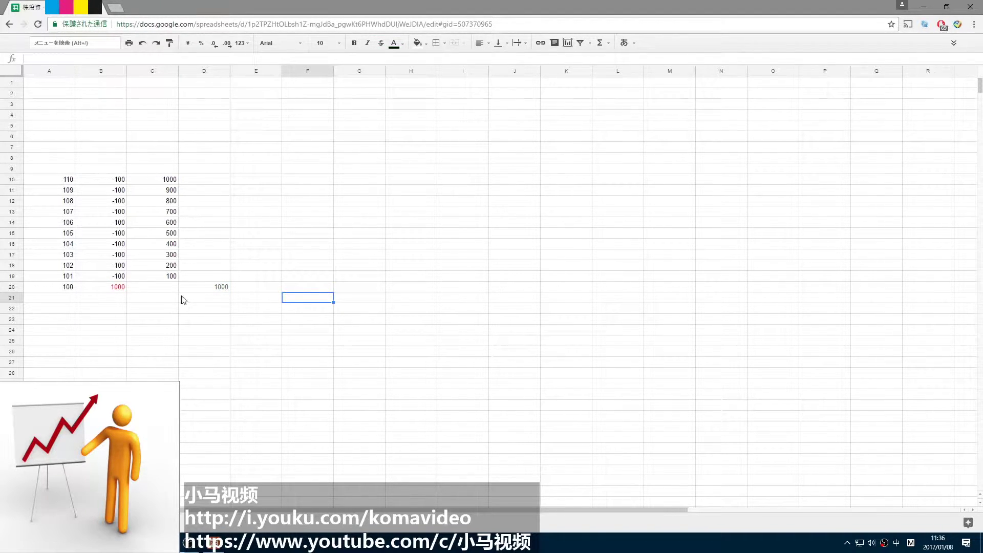
pyautogui.click(211, 287)
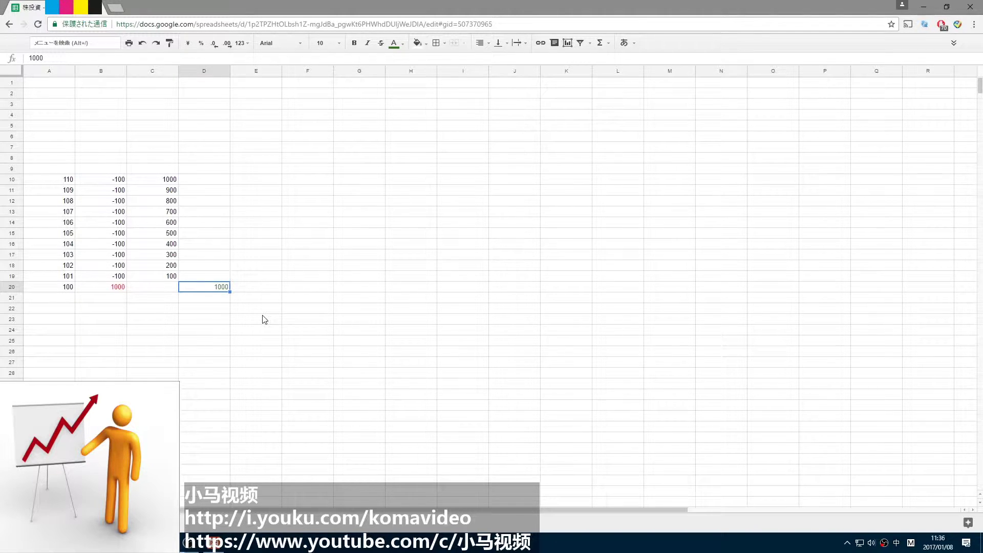
# Enter 99 in cell E21 and -100 beside it in cell D21.
pyautogui.press('Right')
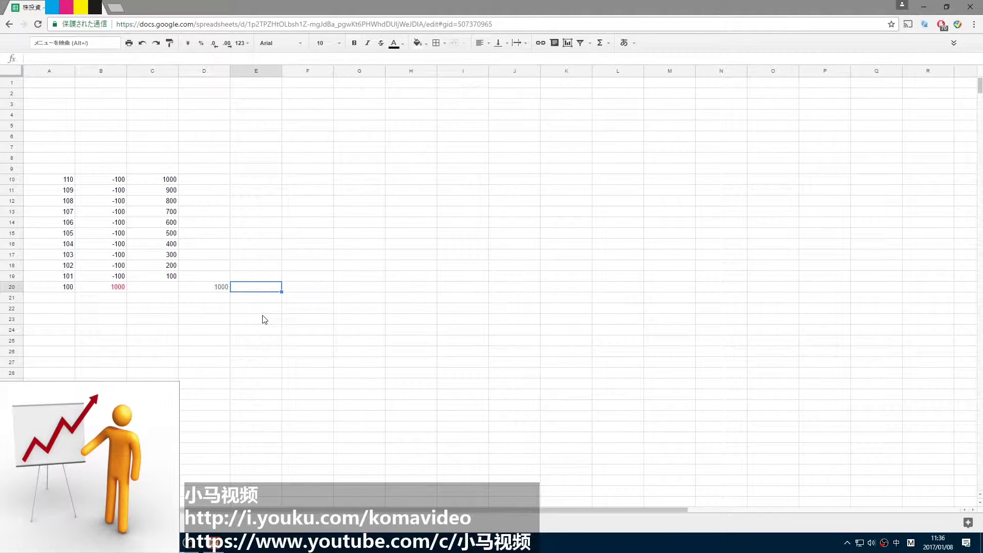
pyautogui.press('Down')
pyautogui.press('Left')
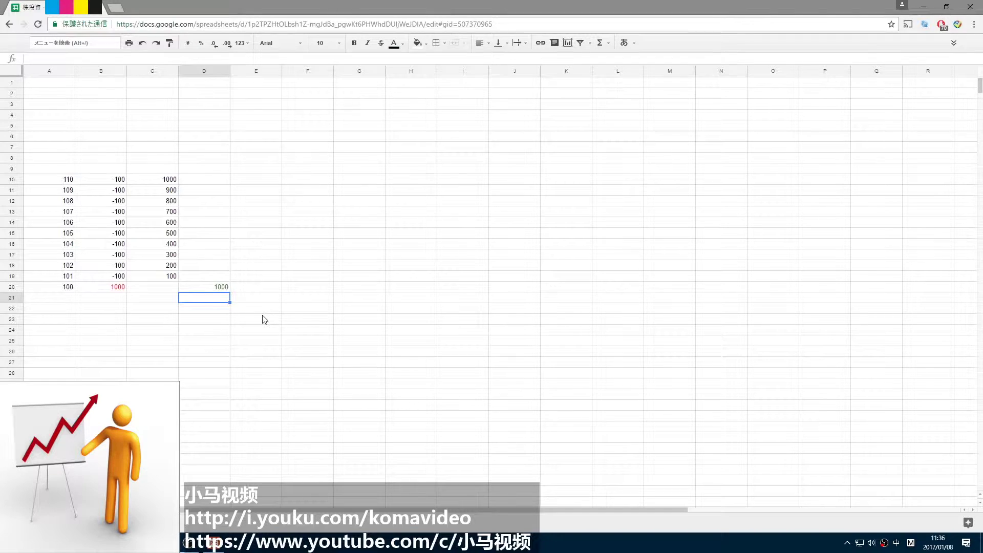
pyautogui.press('Right')
pyautogui.write('99')
pyautogui.press('Return')
pyautogui.press('Up')
pyautogui.press('Left')
pyautogui.write('-100')
pyautogui.press('Return')
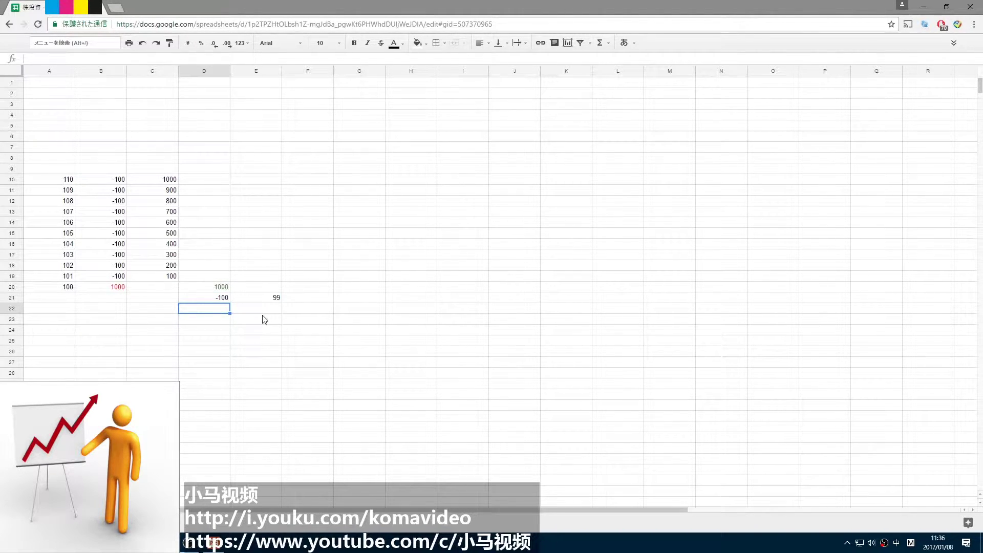
# Enter 100 in cell F21, beside the 99.
pyautogui.moveTo(181, 287); pyautogui.dragTo(180, 301)
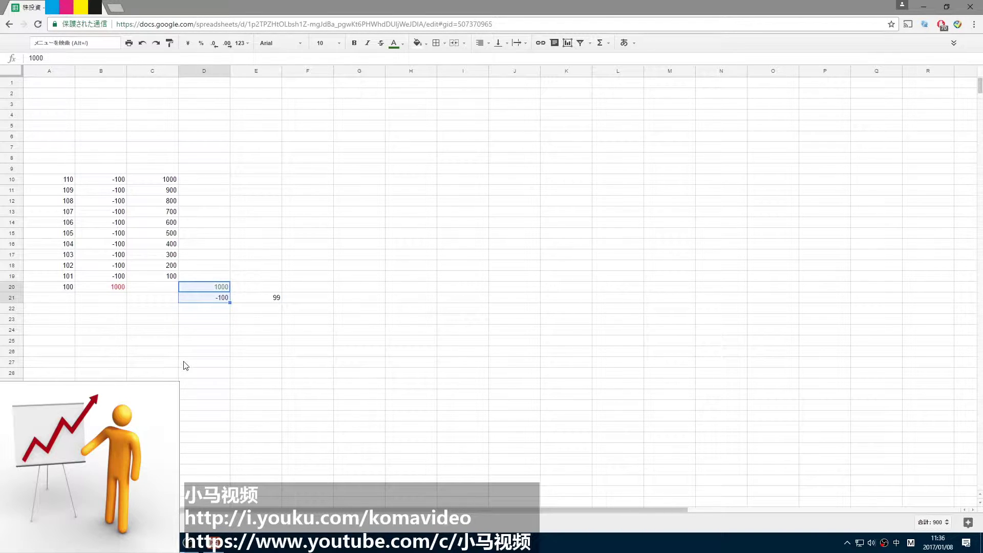
pyautogui.click(195, 303)
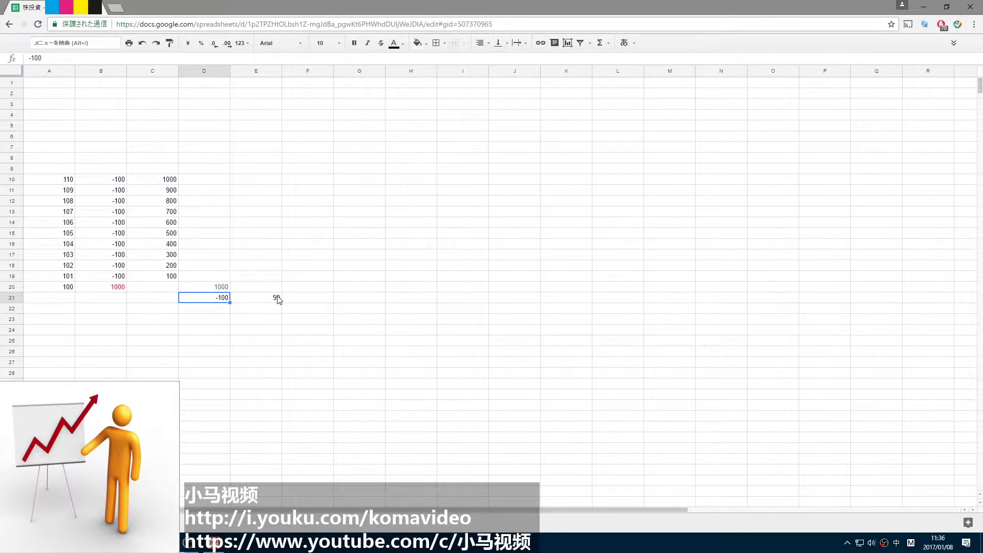
pyautogui.click(276, 301)
pyautogui.click(202, 300)
pyautogui.click(299, 301)
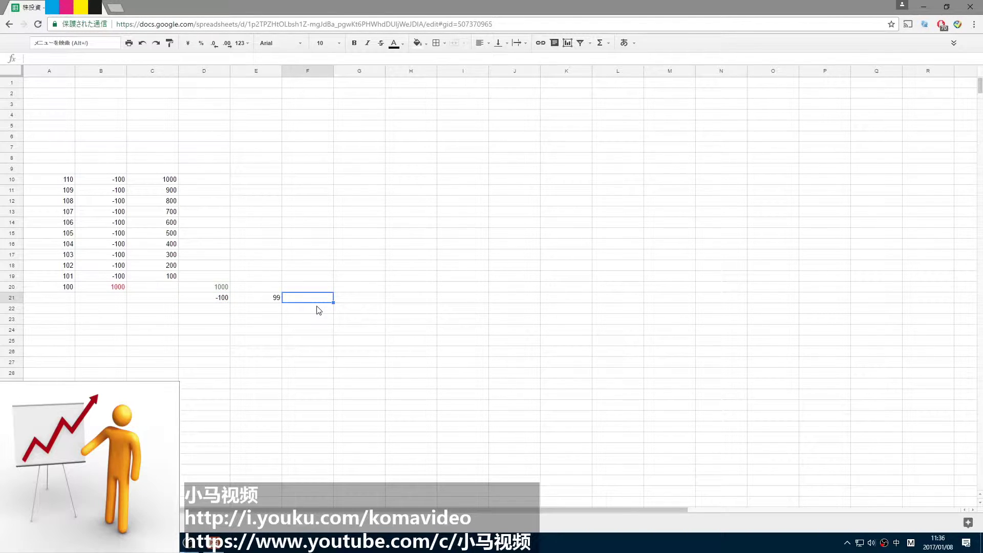
pyautogui.write('100')
pyautogui.press('Return')
# Enter 98 in E22 and 97 in E23, and extend the column E series down to 90 in E30.
pyautogui.press('Left')
pyautogui.write('98')
pyautogui.press('Return')
pyautogui.write('9')
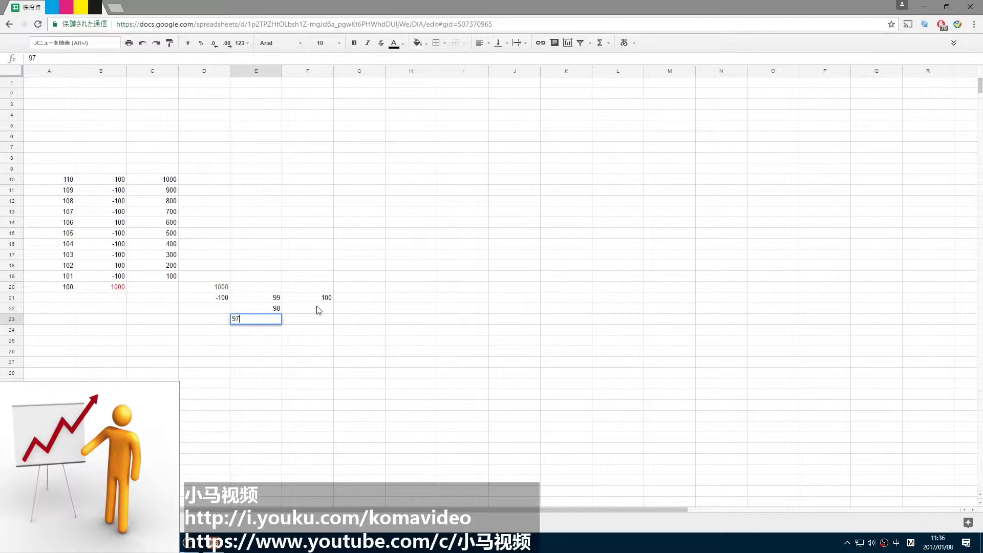
pyautogui.press('Return')
pyautogui.moveTo(269, 298); pyautogui.dragTo(285, 398)
pyautogui.click(220, 310)
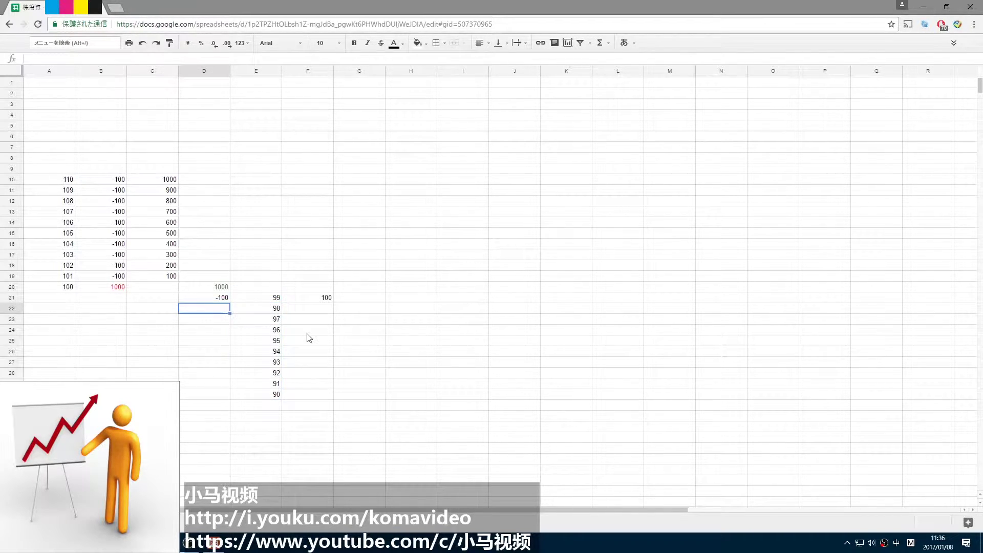
# Enter -100 in D22 and copy it down column D through row 30.
pyautogui.write('-100')
pyautogui.press('Return')
pyautogui.press('Up')
pyautogui.moveTo(230, 313); pyautogui.dragTo(232, 399)
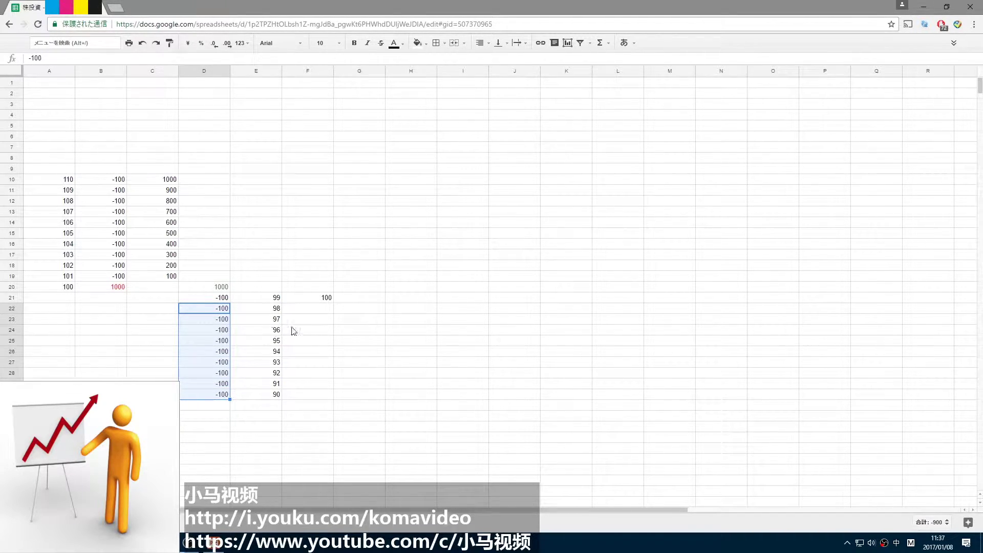
# Enter 200 in F22 and extend the 100, 200 series down column F to 1000 in row 30.
pyautogui.click(321, 311)
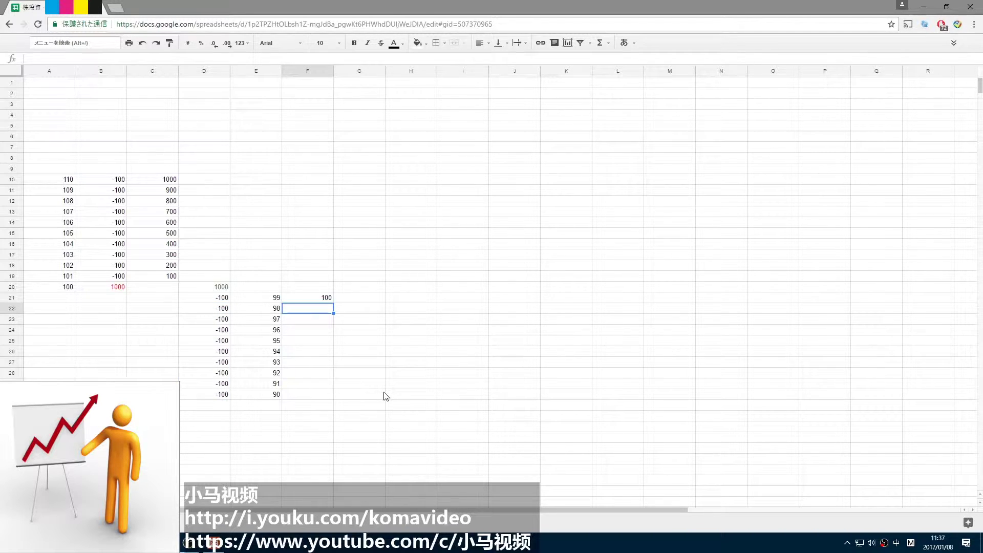
pyautogui.write('200')
pyautogui.press('Return')
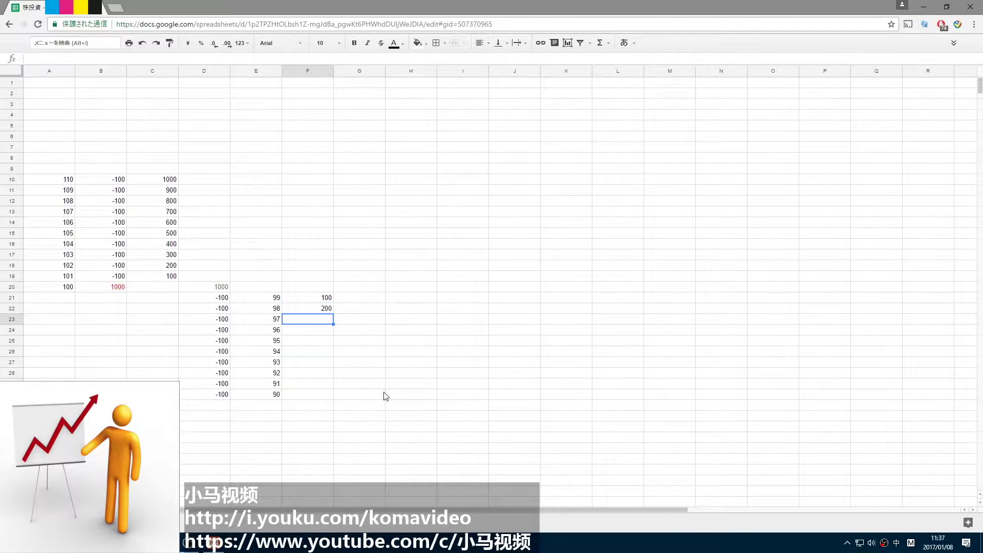
pyautogui.moveTo(310, 288); pyautogui.dragTo(330, 397)
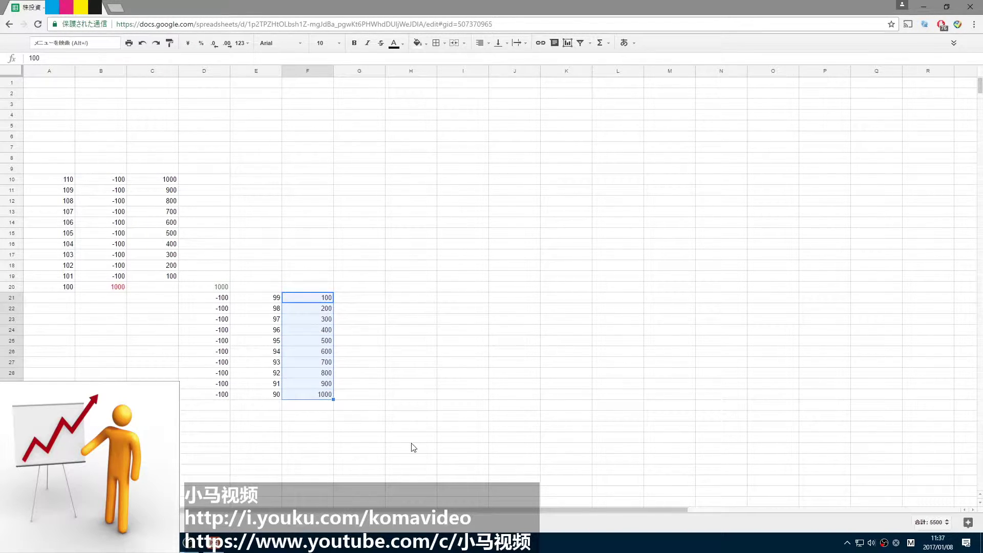
pyautogui.click(378, 394)
pyautogui.moveTo(315, 298); pyautogui.dragTo(313, 400)
# Fill the starting price row, A20 to F20, with a yellow background.
pyautogui.click(74, 289)
pyautogui.moveTo(73, 288); pyautogui.dragTo(329, 287)
pyautogui.click(418, 43)
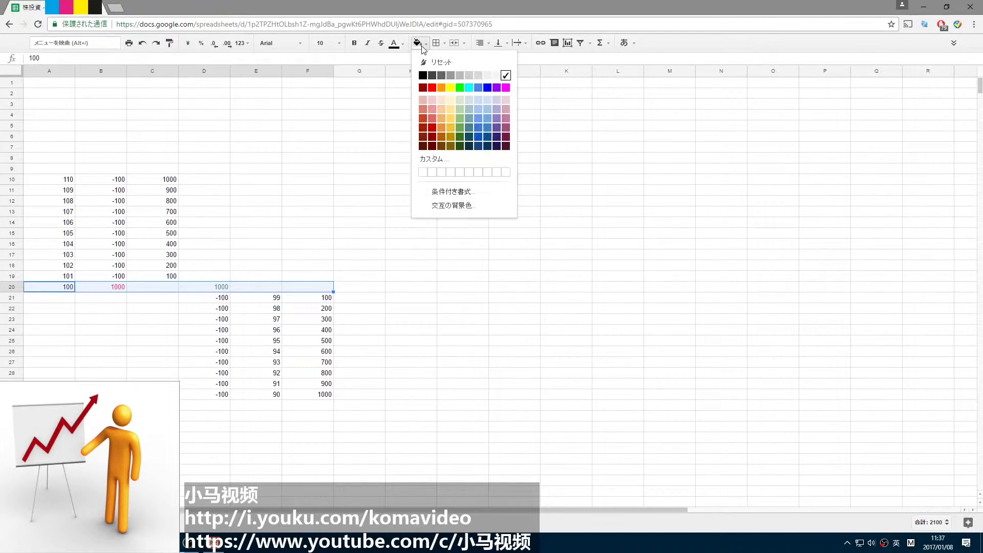
pyautogui.click(451, 88)
pyautogui.click(154, 321)
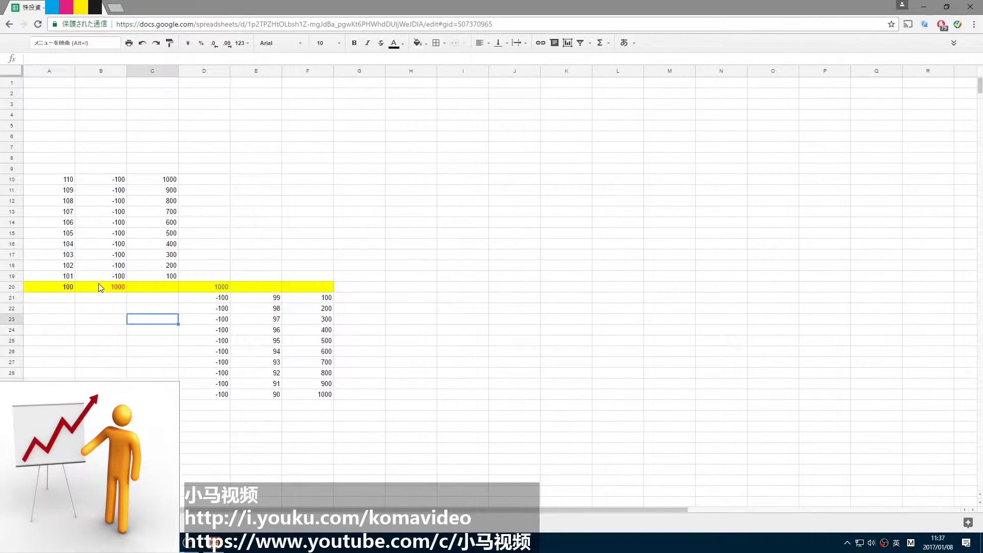
# Change the red starting quantity in B20 to 1500.
pyautogui.click(101, 286)
pyautogui.click(224, 288)
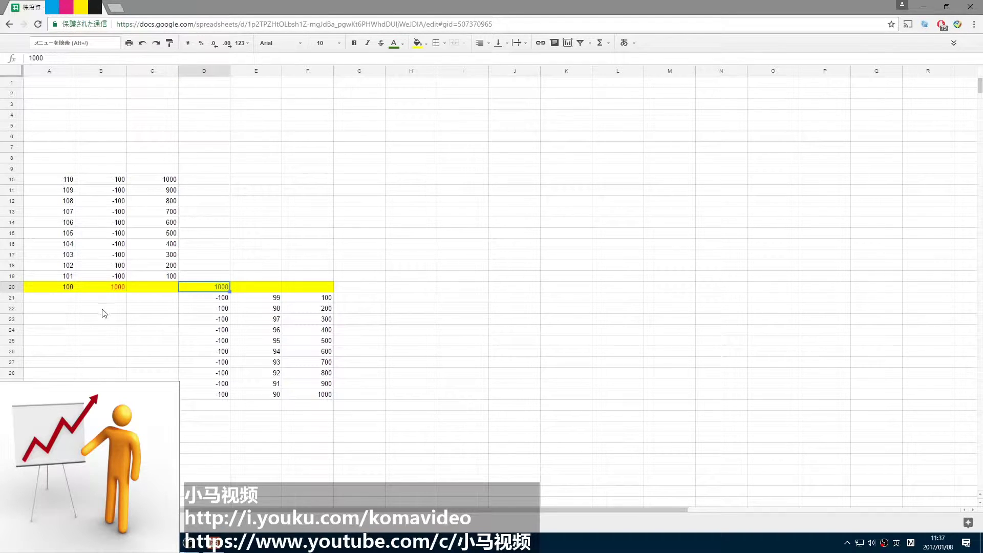
pyautogui.click(105, 288)
pyautogui.doubleClick(102, 287)
pyautogui.hotkey('ctrl', 'a')
pyautogui.write('15')
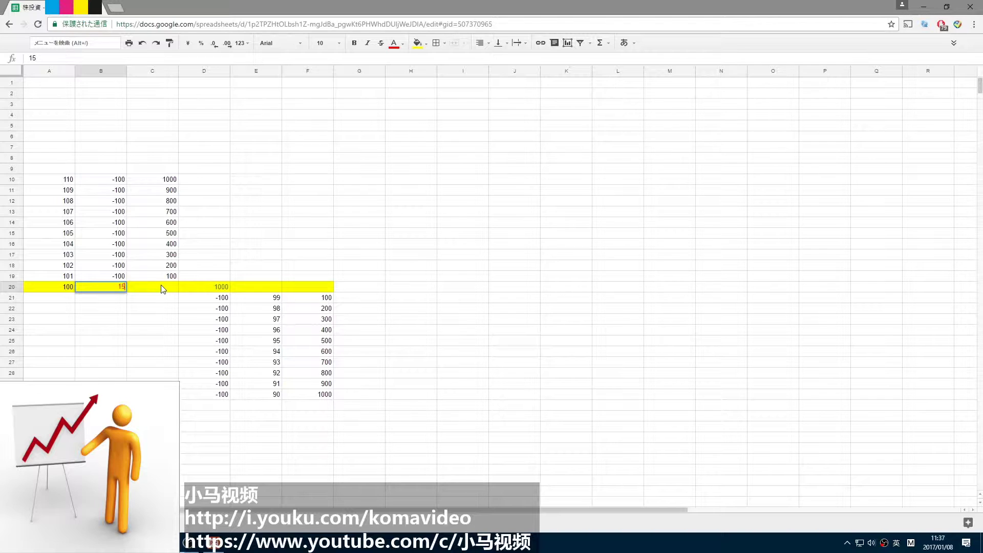
pyautogui.press('Return')
# Compare the starting quantities in B20 and D20 across the highlighted price row.
pyautogui.click(223, 287)
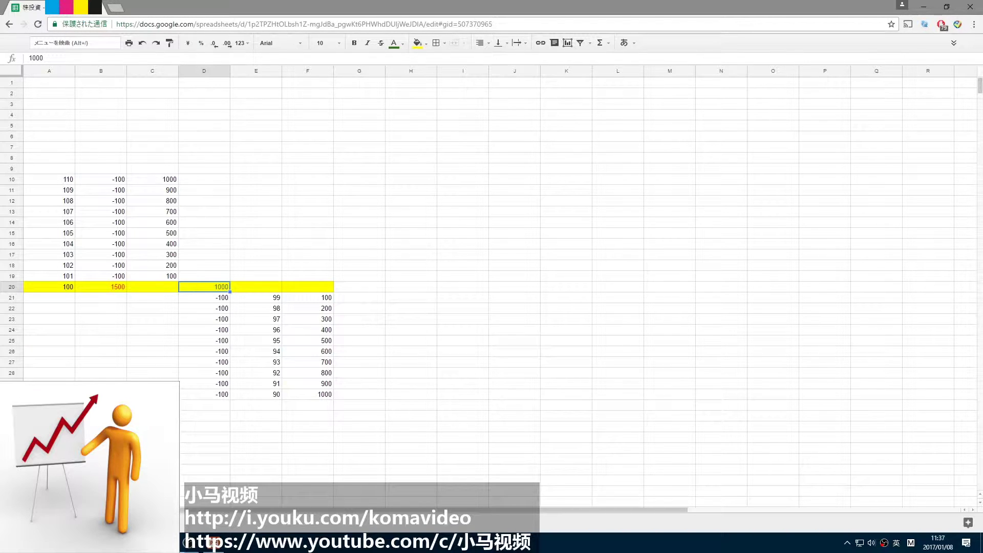
pyautogui.click(102, 287)
pyautogui.click(192, 285)
pyautogui.click(97, 291)
pyautogui.click(207, 287)
pyautogui.click(107, 289)
pyautogui.click(201, 288)
pyautogui.click(52, 292)
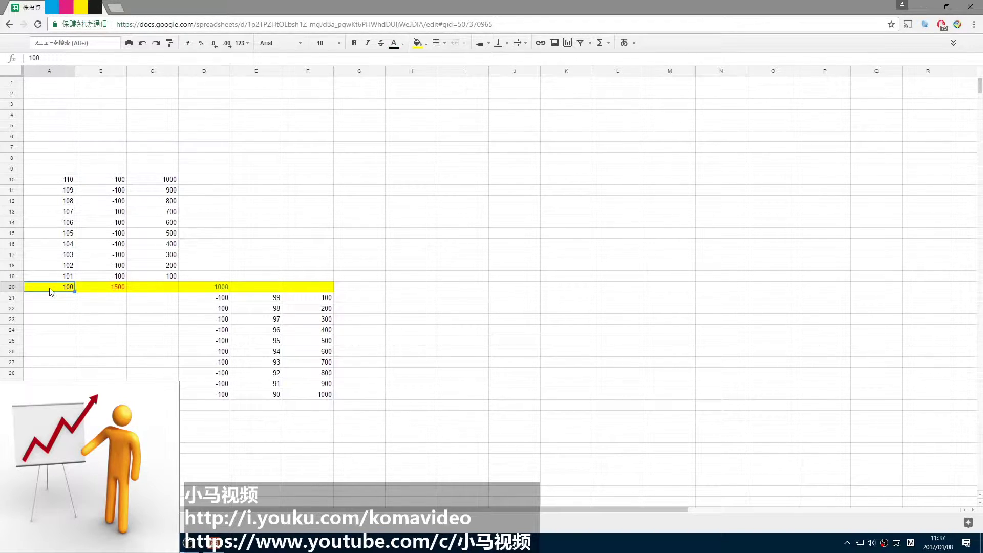
pyautogui.click(14, 288)
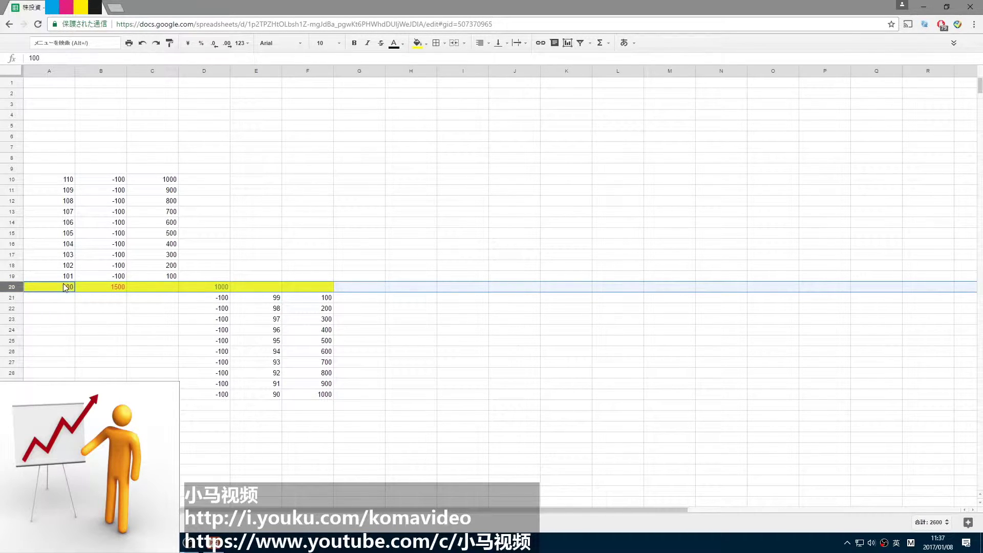
pyautogui.click(106, 289)
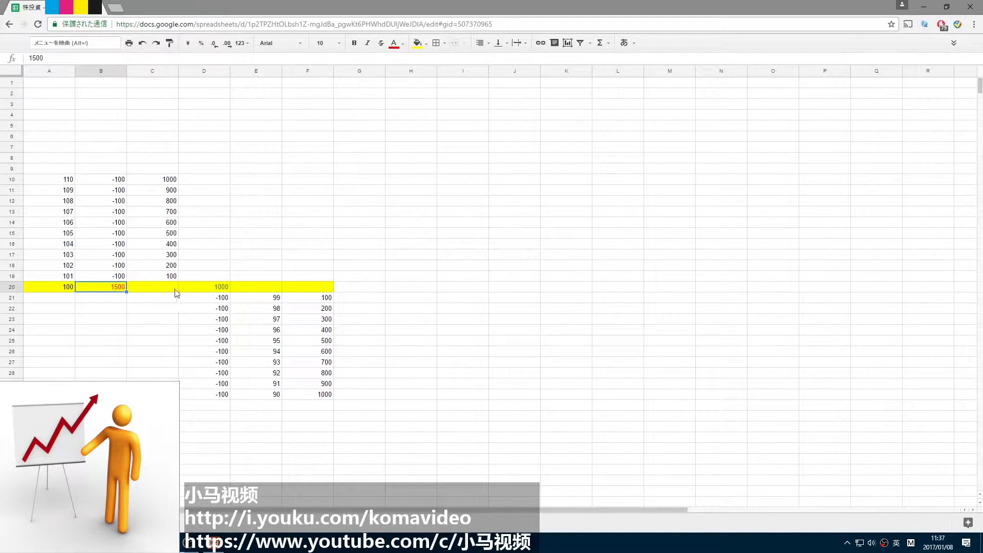
pyautogui.click(208, 290)
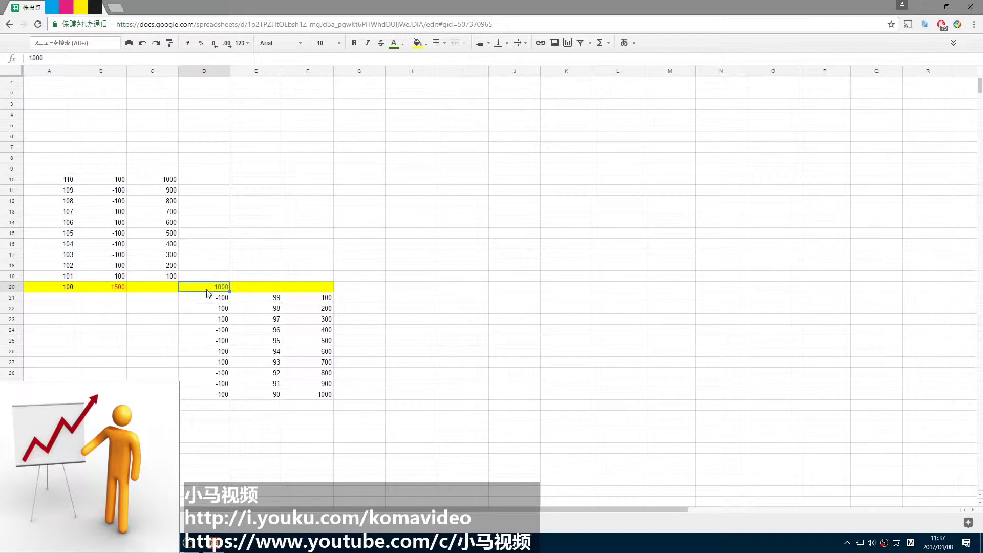
# Examine the gains in C17:C19, the falling-side quantities from D20 down, and the highlighted starting row.
pyautogui.click(120, 285)
pyautogui.moveTo(119, 280); pyautogui.dragTo(152, 277)
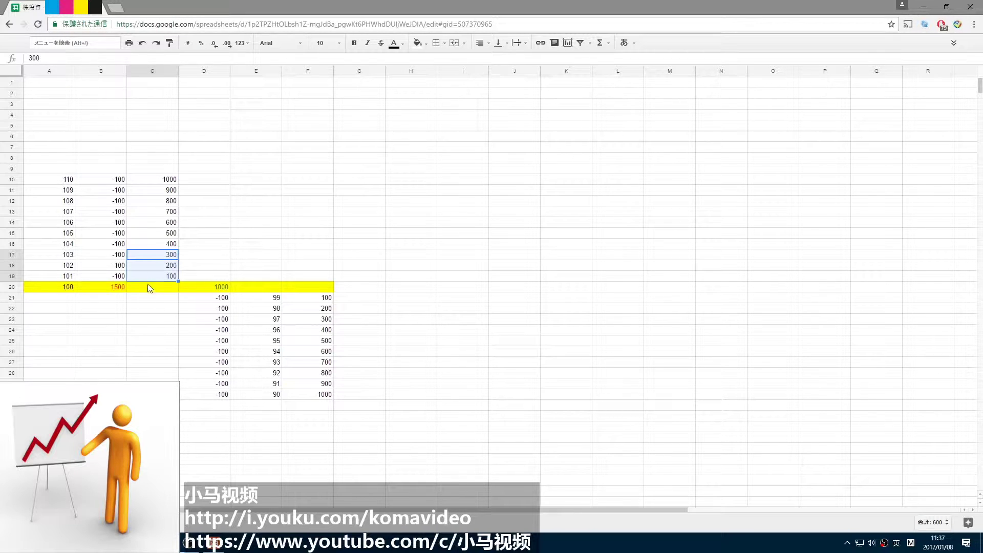
pyautogui.moveTo(221, 288); pyautogui.dragTo(220, 329)
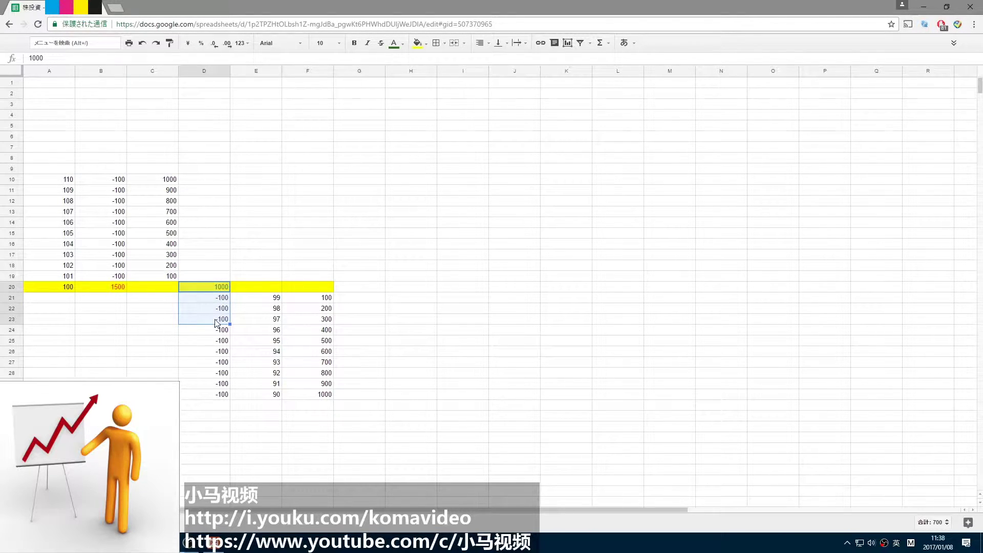
pyautogui.moveTo(61, 395); pyautogui.dragTo(250, 304)
pyautogui.click(216, 437)
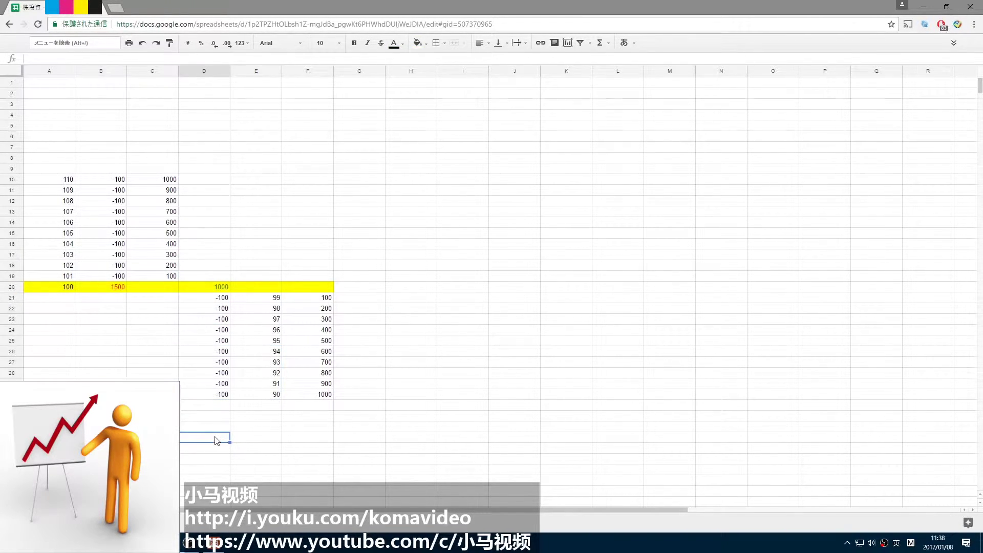
pyautogui.click(60, 288)
pyautogui.moveTo(41, 287); pyautogui.dragTo(320, 295)
# Enter 1000 in D31, directly below the column D quantities that start at D20.
pyautogui.click(201, 290)
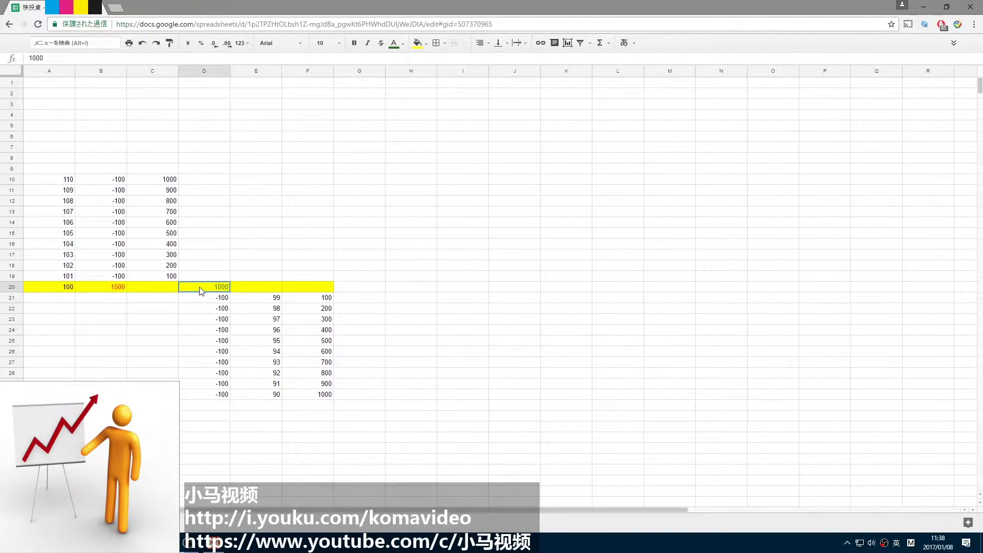
pyautogui.moveTo(201, 291); pyautogui.dragTo(222, 395)
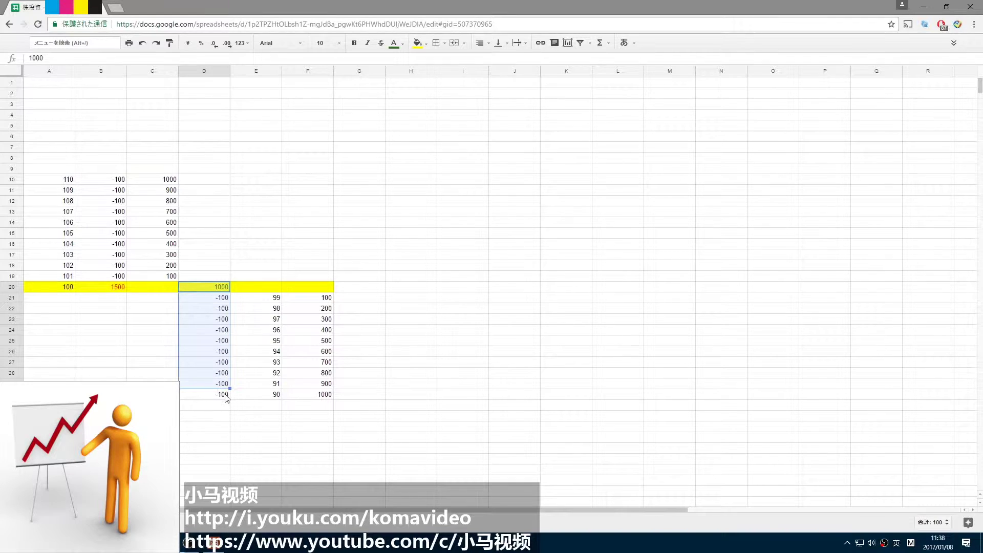
pyautogui.click(248, 397)
pyautogui.click(228, 406)
pyautogui.write('1000')
pyautogui.press('Tab')
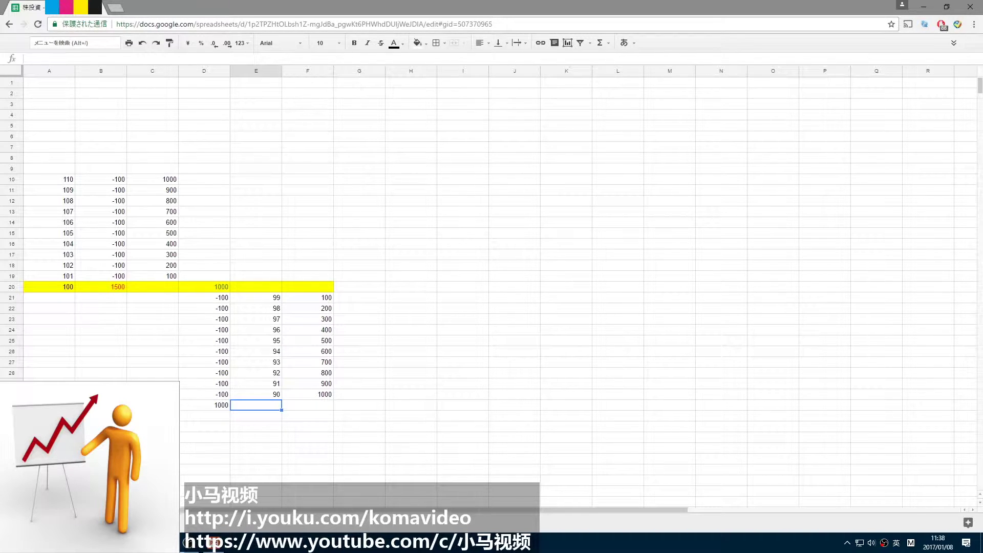
# Enter 1000 in B31 and the price 90 in A31.
pyautogui.click(101, 405)
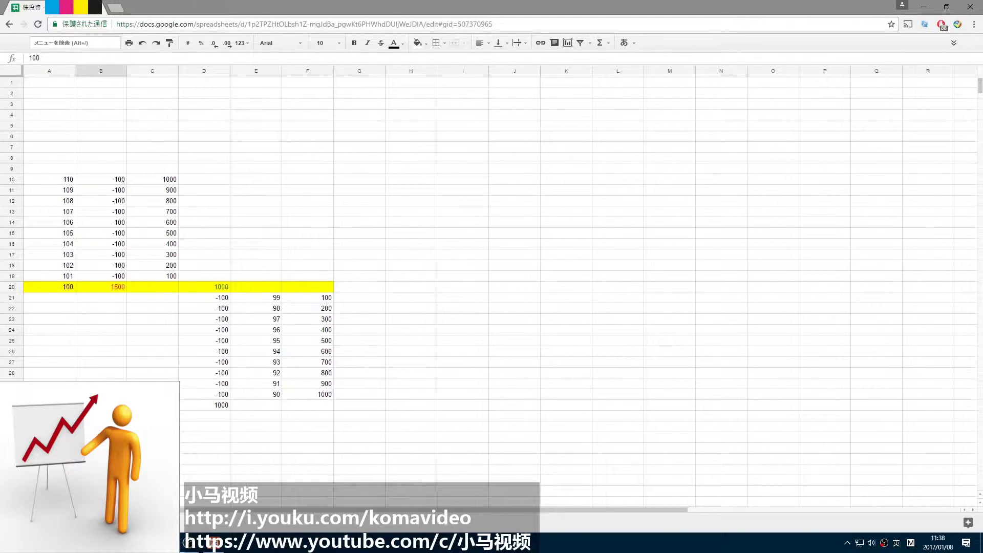
pyautogui.press('Down')
pyautogui.click(49, 416)
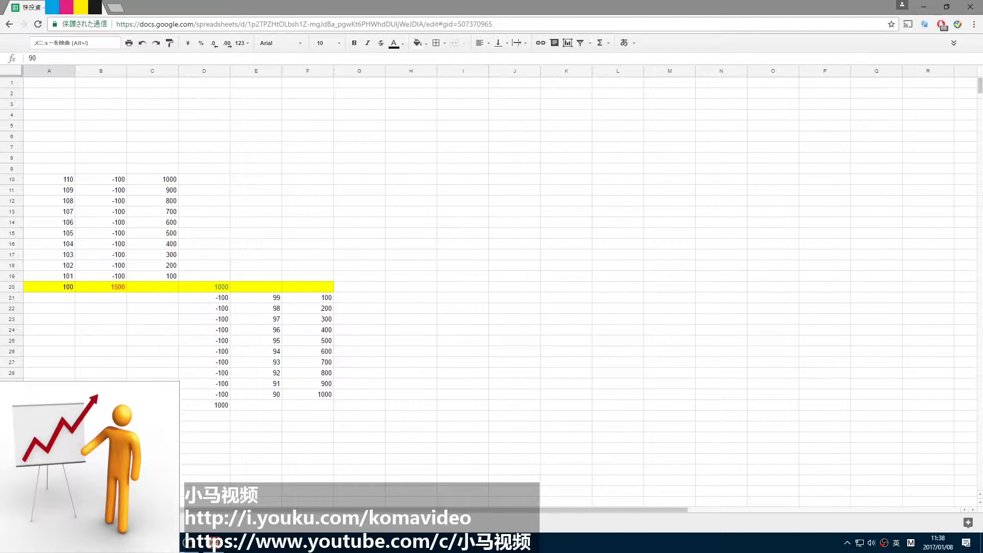
pyautogui.click(11, 405)
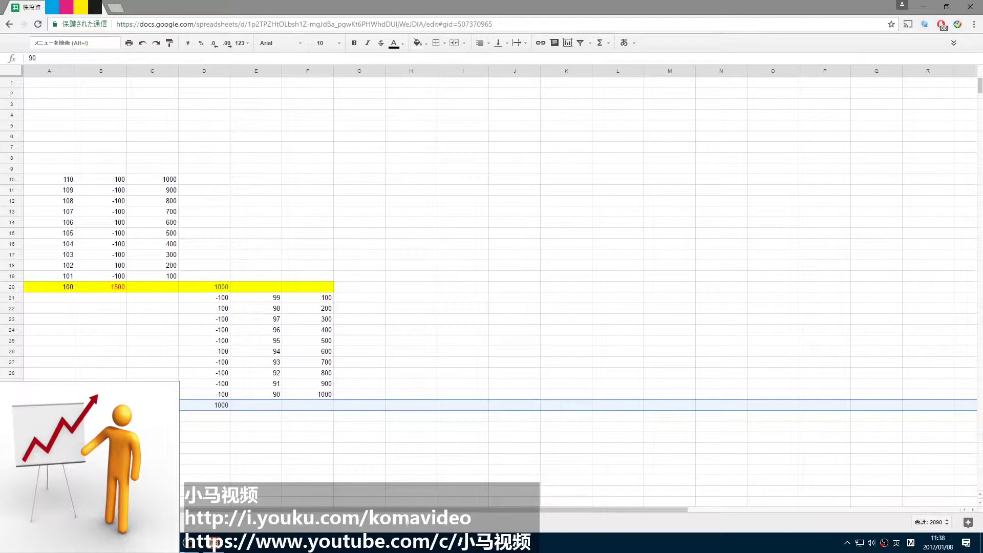
# Examine the rising-side quantities in B10:B20 and the empty ranges where the grid could continue around rows 21 to 39.
pyautogui.moveTo(102, 285); pyautogui.dragTo(102, 181)
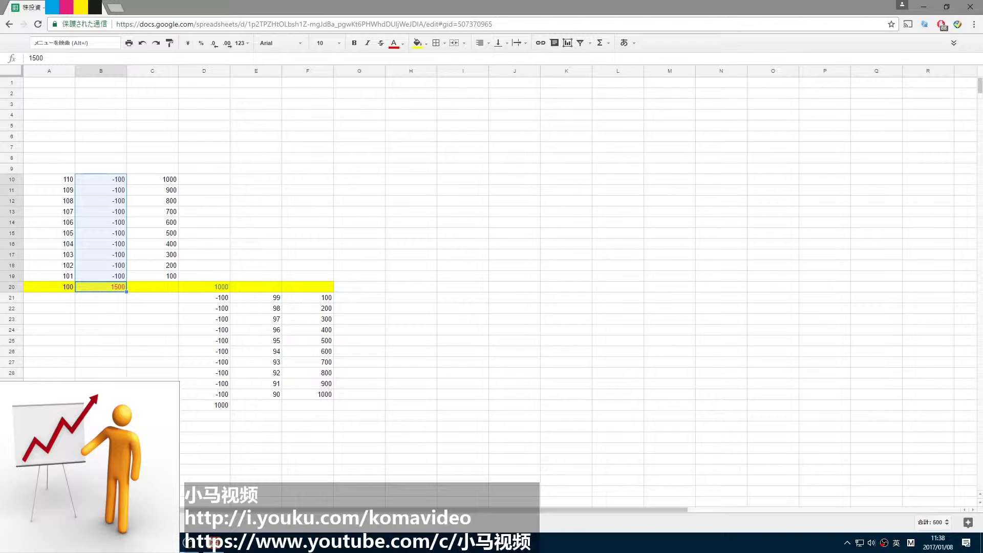
pyautogui.click(152, 179)
pyautogui.moveTo(49, 395); pyautogui.dragTo(56, 286)
pyautogui.moveTo(159, 394); pyautogui.dragTo(162, 297)
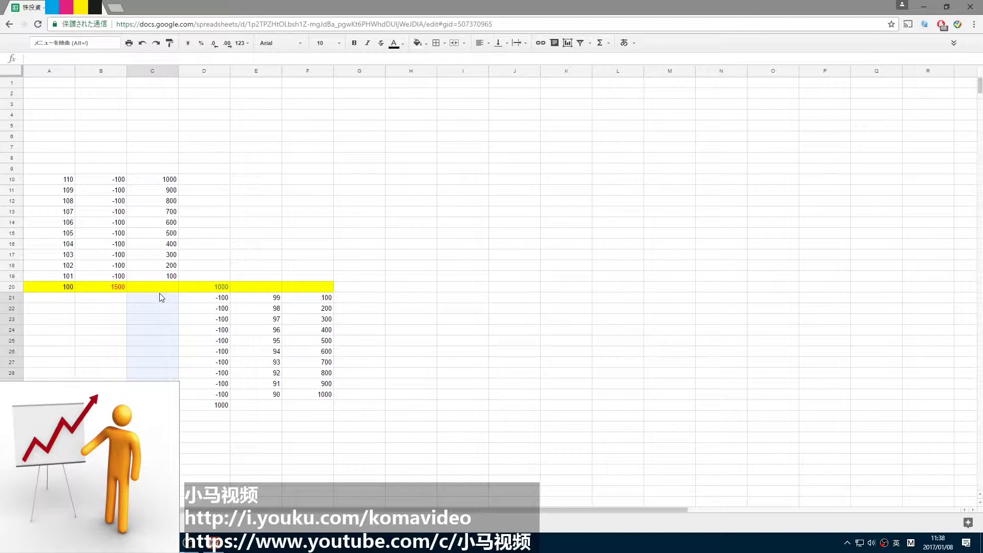
pyautogui.click(225, 405)
pyautogui.moveTo(271, 395); pyautogui.dragTo(271, 483)
pyautogui.moveTo(314, 406); pyautogui.dragTo(317, 496)
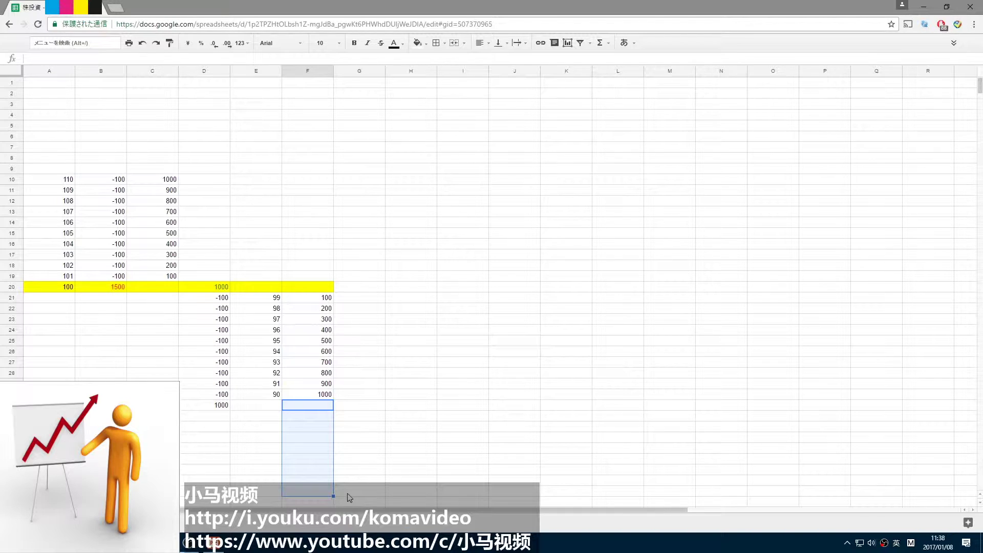
pyautogui.click(154, 461)
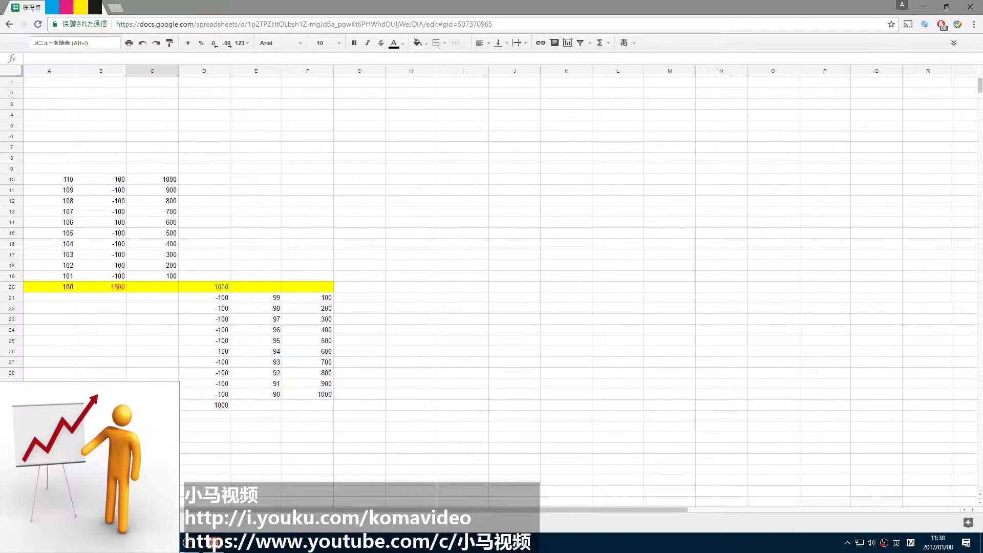